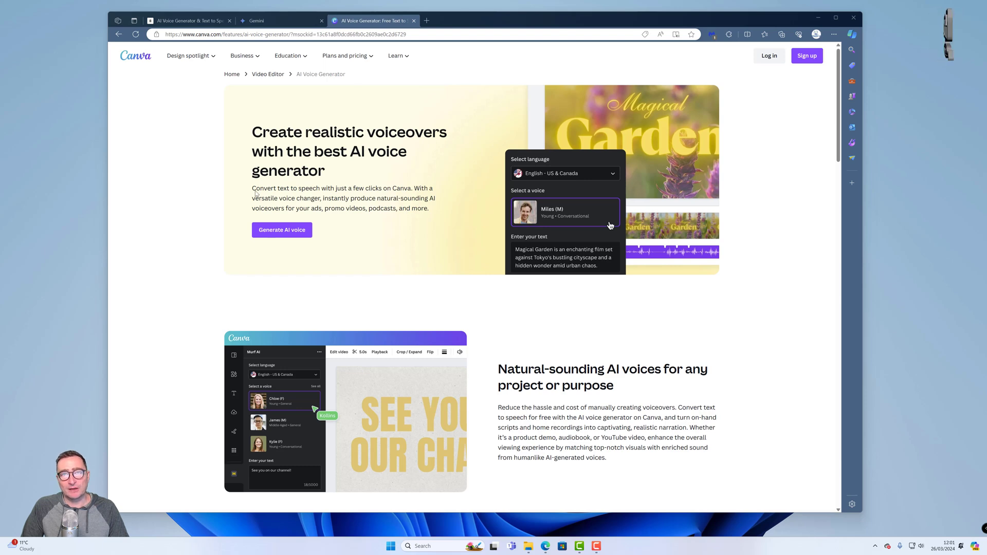
- Close the Canva tab, return to ElevenLabs Speech Synthesis, and open the voice list showing Jessie
{"action": "left_click", "coordinate": [413, 21]}
{"action": "left_click", "coordinate": [190, 20]}
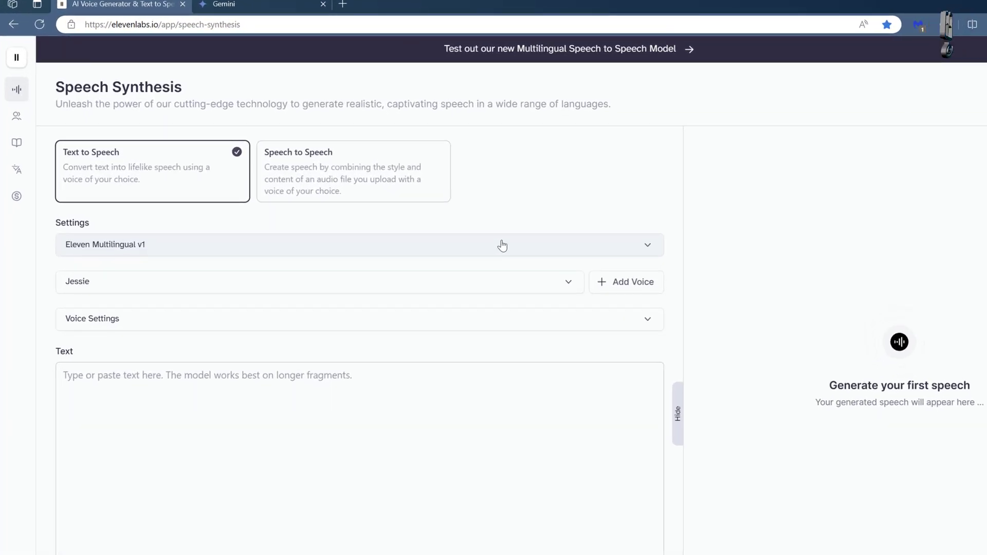
{"action": "left_click", "coordinate": [111, 381]}
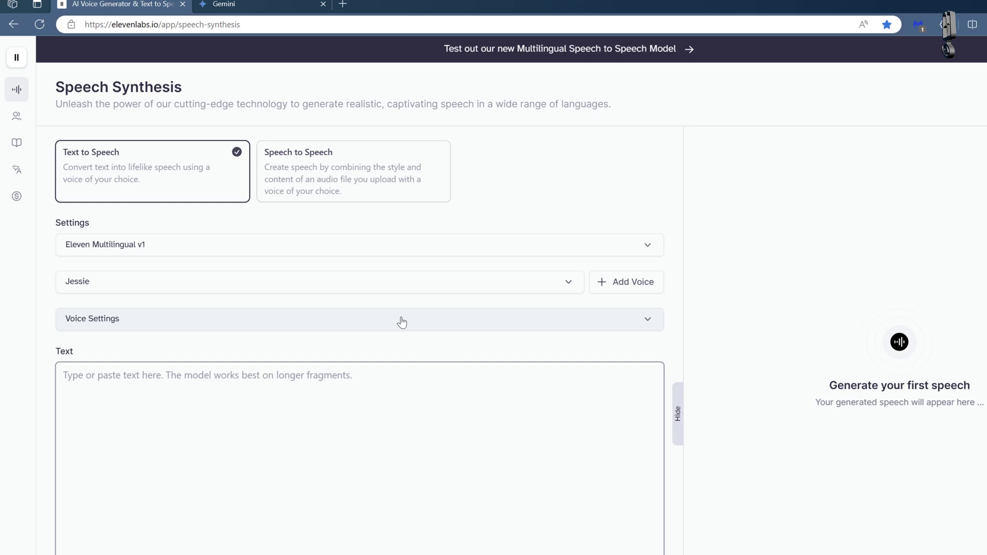
{"action": "left_click", "coordinate": [401, 288]}
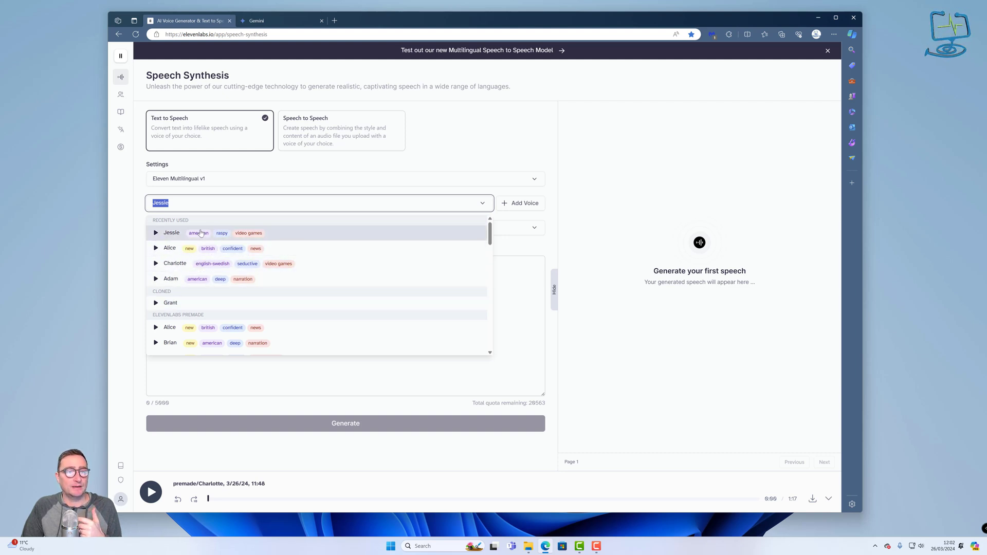
- Preview the Alice and Adam voices, leaving Jessie as the selected voice
{"action": "left_click", "coordinate": [156, 249]}
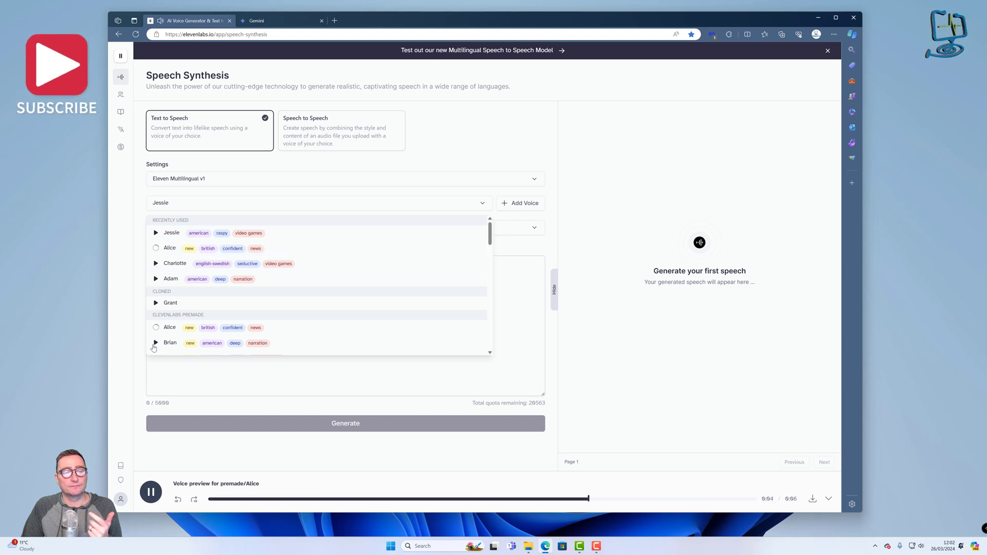
{"action": "left_click", "coordinate": [159, 392]}
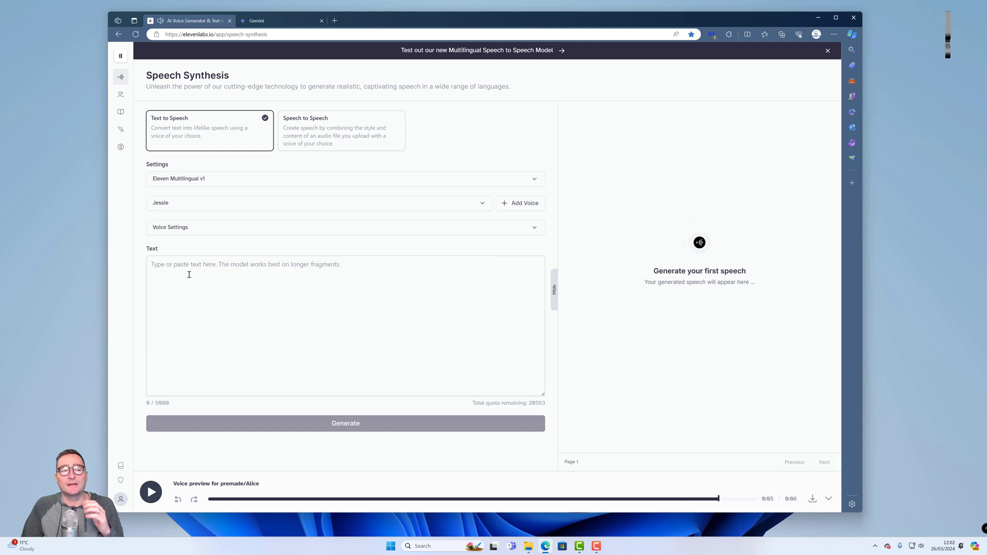
{"action": "left_click", "coordinate": [202, 203]}
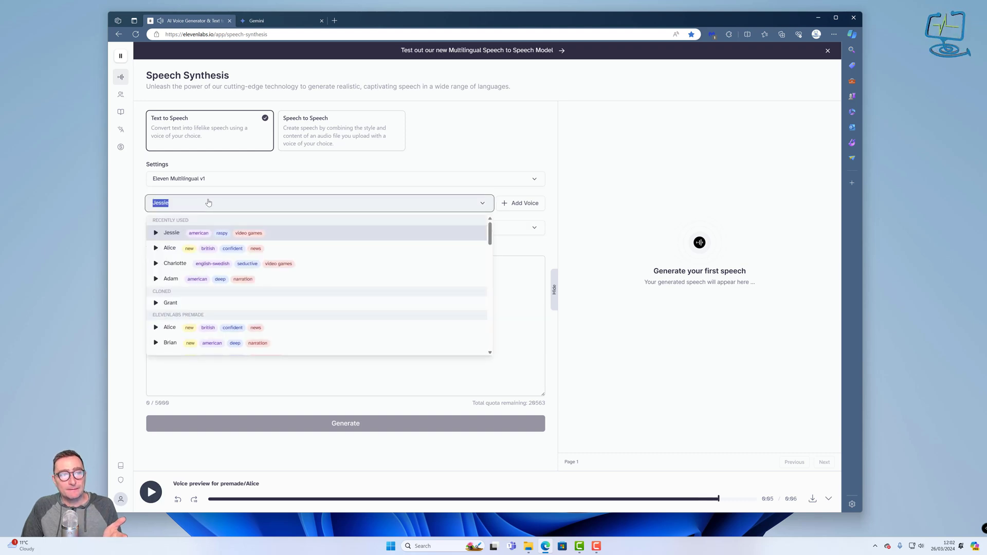
{"action": "left_click", "coordinate": [155, 279]}
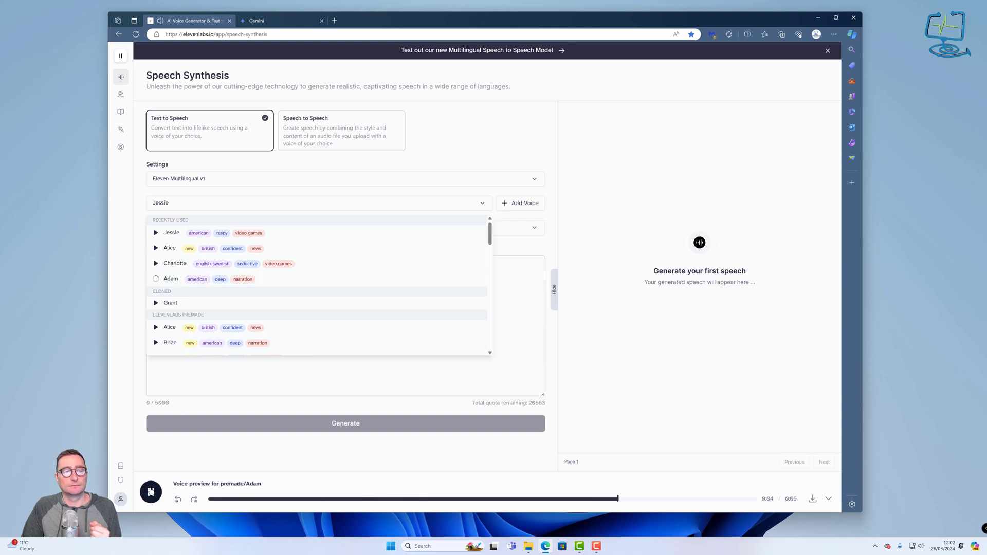
{"action": "left_click", "coordinate": [153, 489]}
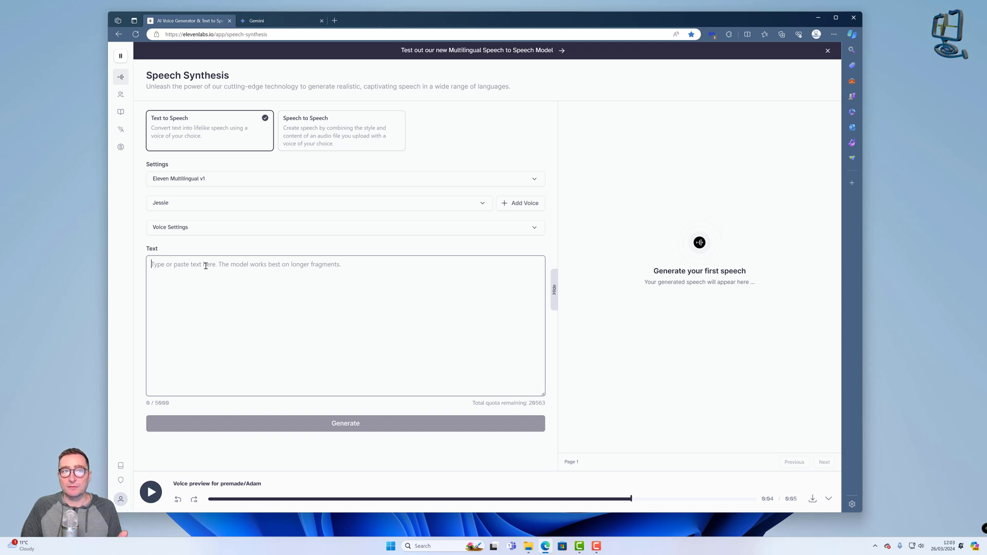
- In Gemini, enter 'write me a script talking about the conifer tree', correcting 'talking' and 'conifer'
{"action": "left_click", "coordinate": [277, 21]}
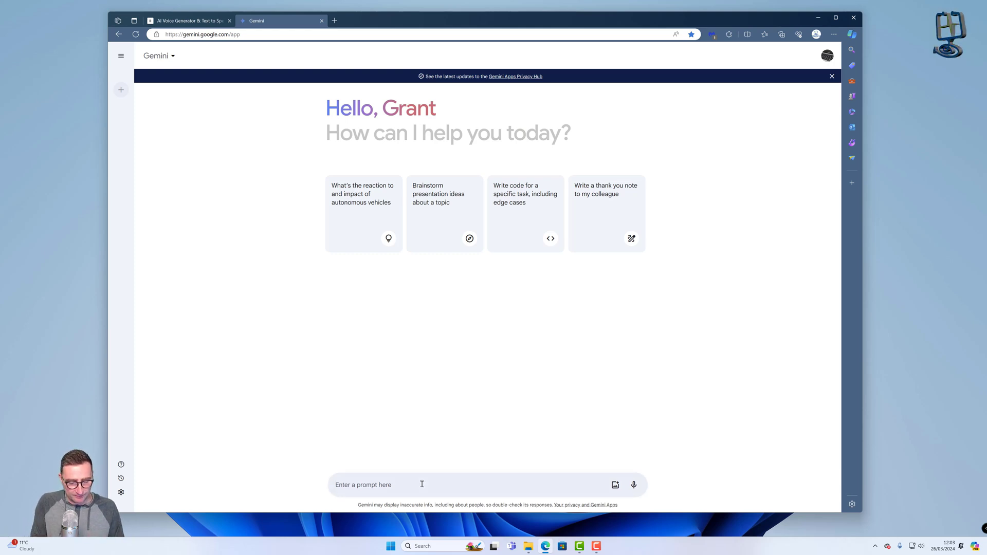
{"action": "type", "text": "write me a script taslking about the confier tree"}
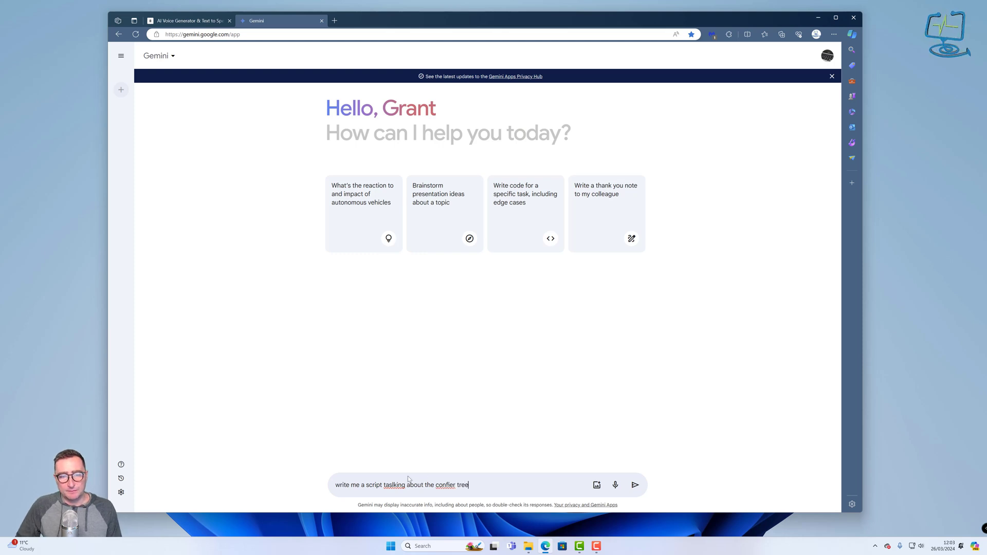
{"action": "right_click", "coordinate": [394, 484]}
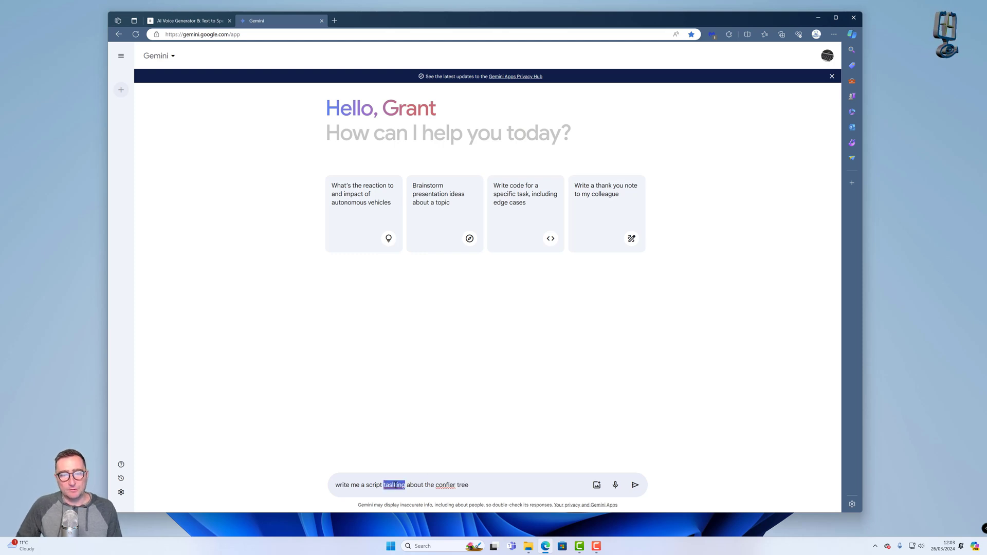
{"action": "left_click", "coordinate": [414, 335]}
{"action": "right_click", "coordinate": [436, 484]}
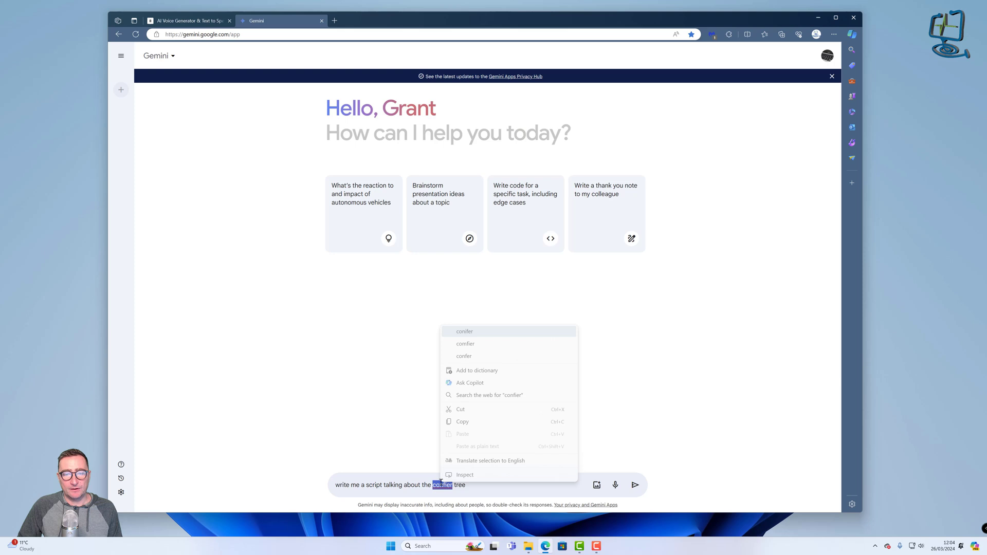
{"action": "left_click", "coordinate": [463, 335]}
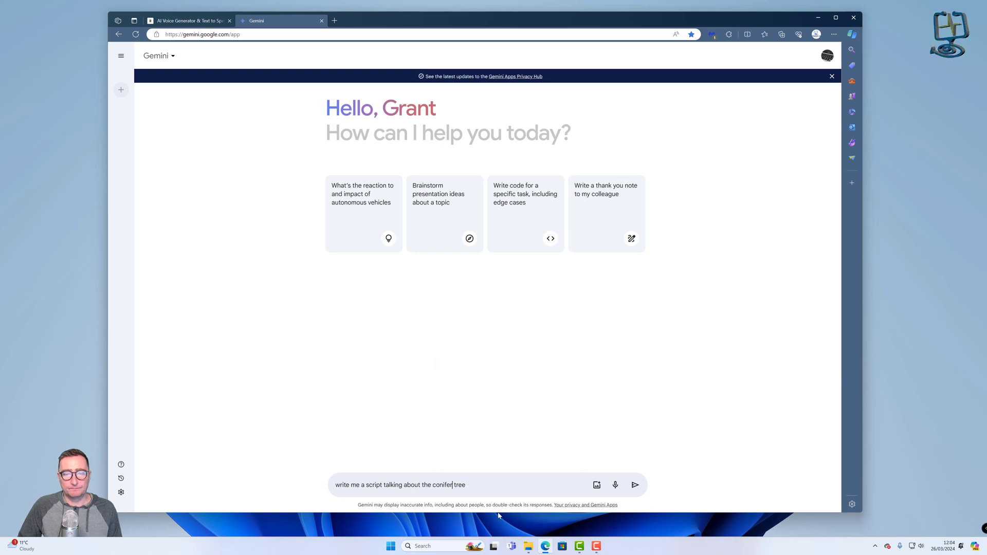
- Submit the prompt and copy the 'Sunlight filters…' paragraph from The Mighty Conifer script
{"action": "left_click", "coordinate": [635, 484]}
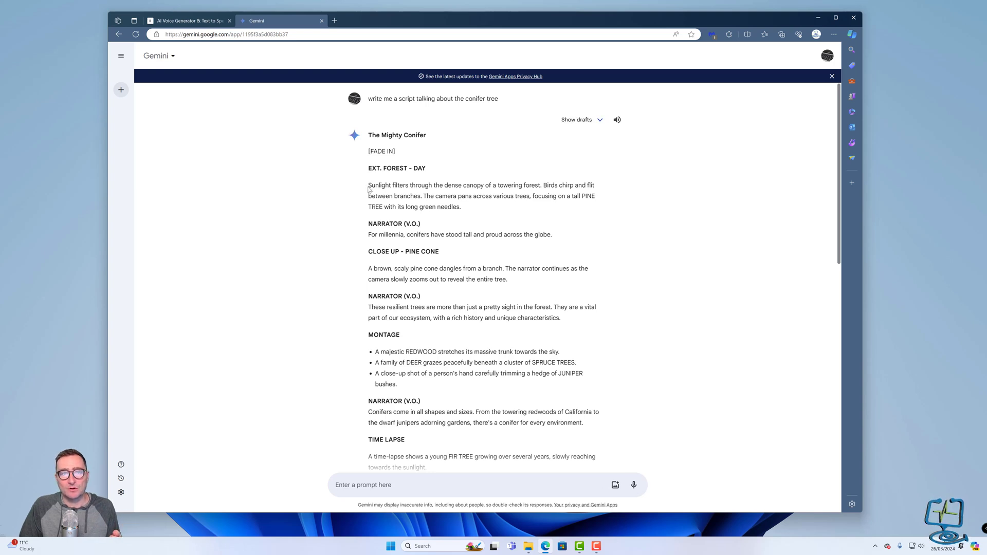
{"action": "left_click_drag", "start_coordinate": [370, 185], "coordinate": [460, 207]}
{"action": "key", "text": "super+c"}
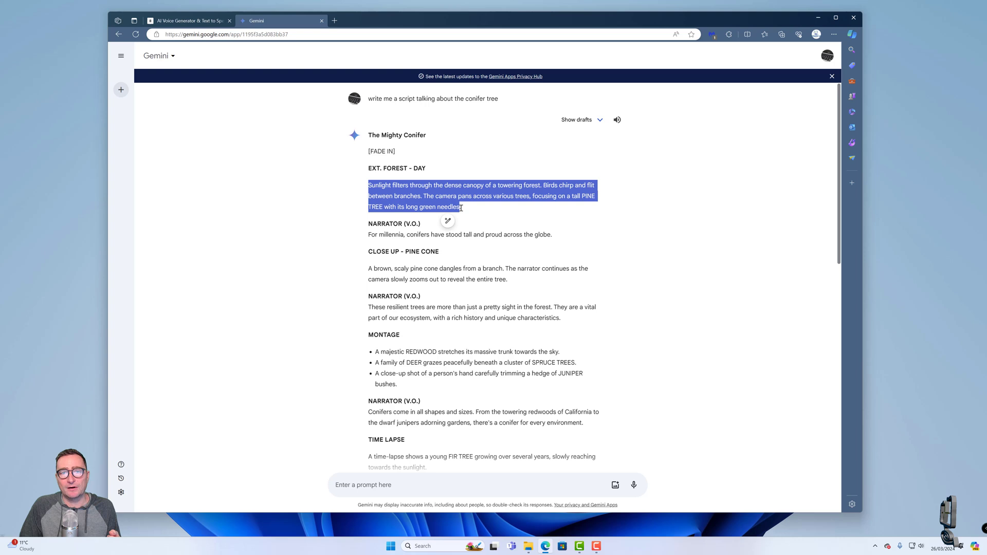
{"action": "right_click", "coordinate": [455, 201]}
{"action": "left_click", "coordinate": [478, 204]}
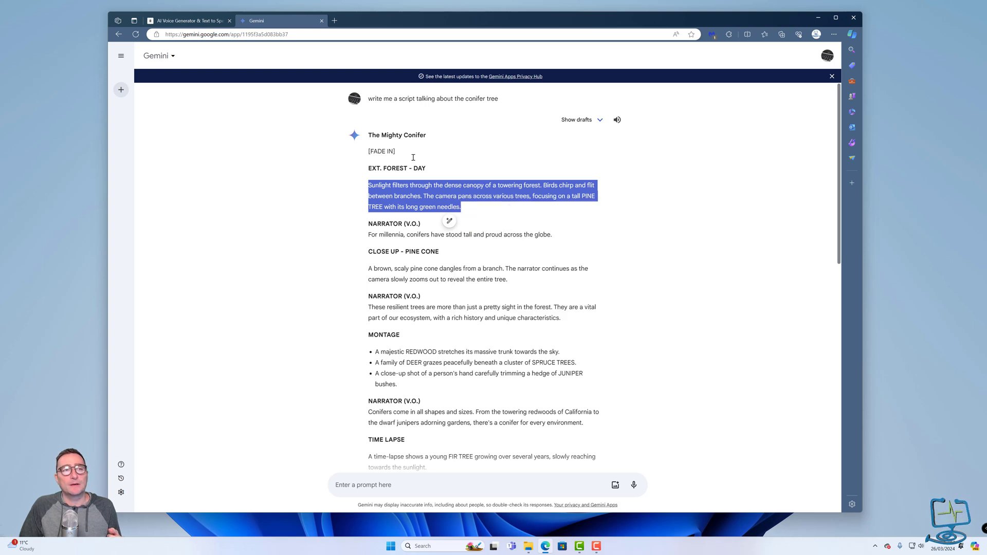
{"action": "left_click", "coordinate": [197, 21]}
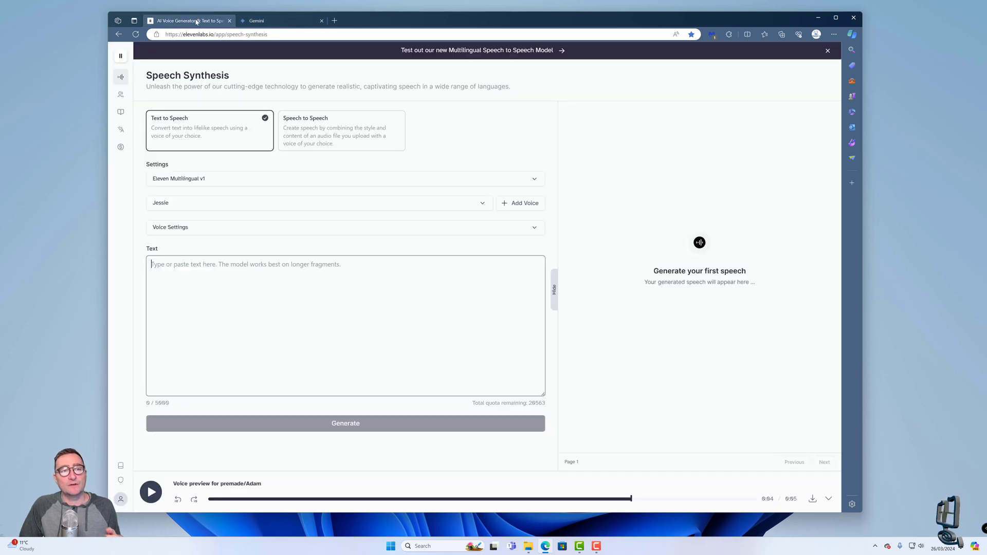
- Paste the forest paragraph into the ElevenLabs text box and select Adam as the voice
{"action": "right_click", "coordinate": [178, 271]}
{"action": "left_click", "coordinate": [203, 345]}
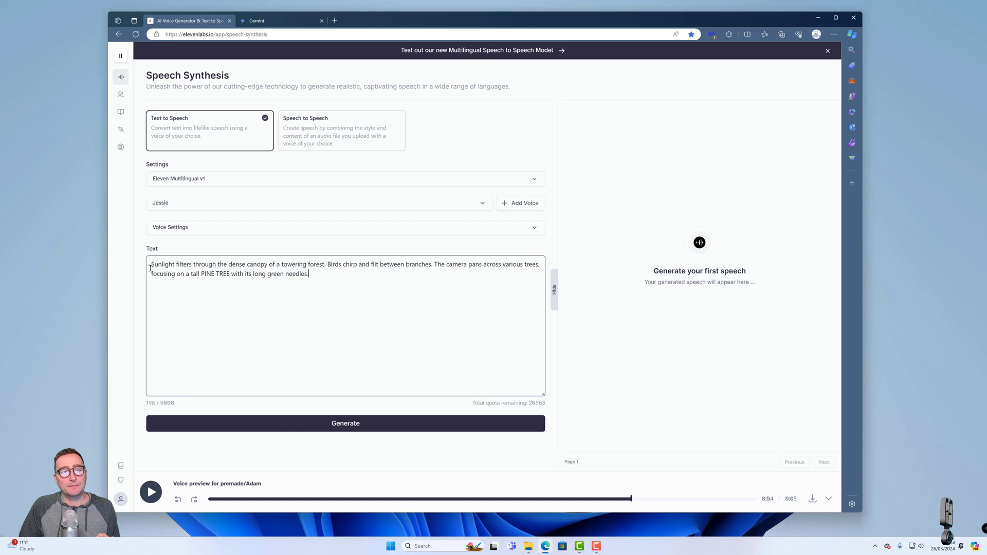
{"action": "left_click_drag", "start_coordinate": [150, 266], "coordinate": [311, 280]}
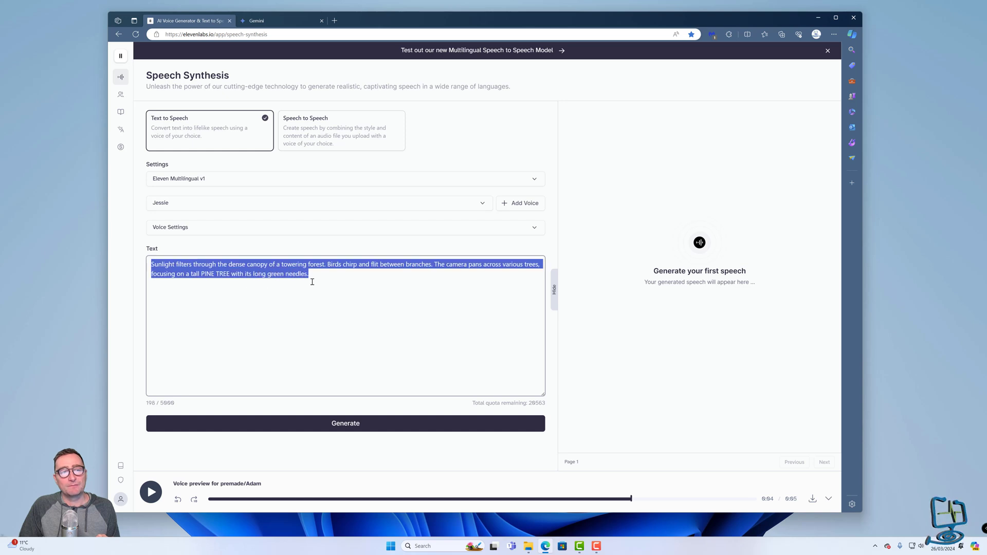
{"action": "left_click", "coordinate": [190, 206]}
{"action": "left_click", "coordinate": [177, 282]}
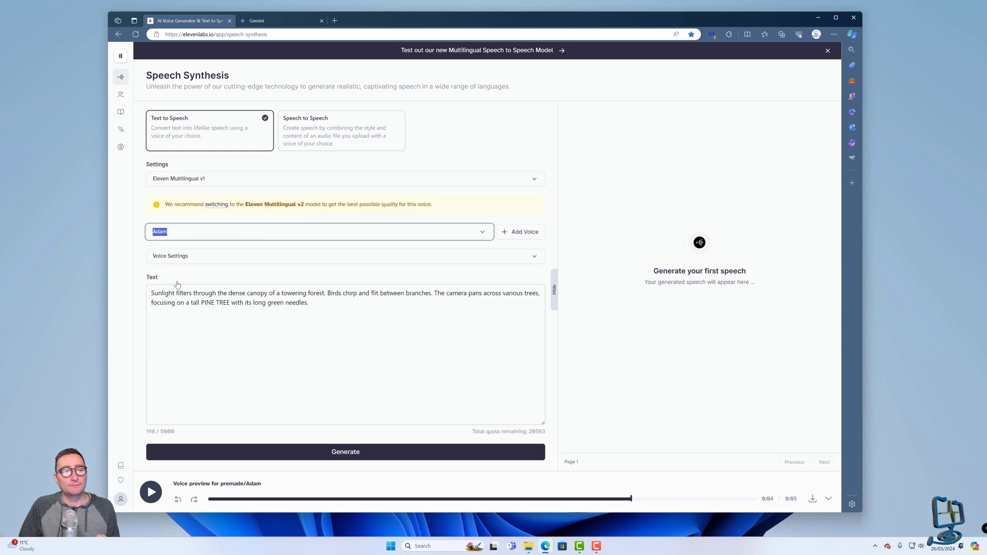
- Choose the Eleven Multilingual v2 model, glancing at Voice Settings before collapsing them
{"action": "left_click", "coordinate": [197, 180]}
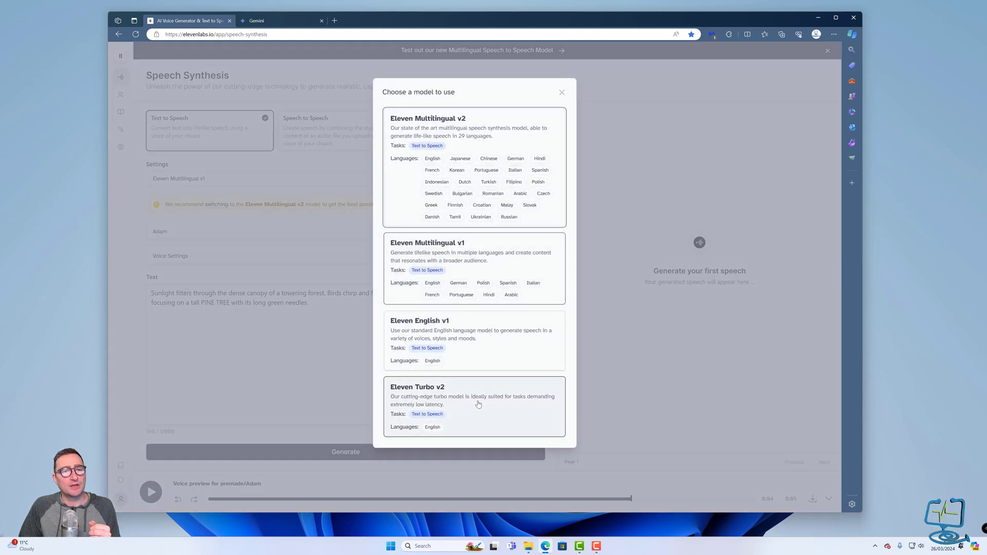
{"action": "left_click", "coordinate": [516, 182]}
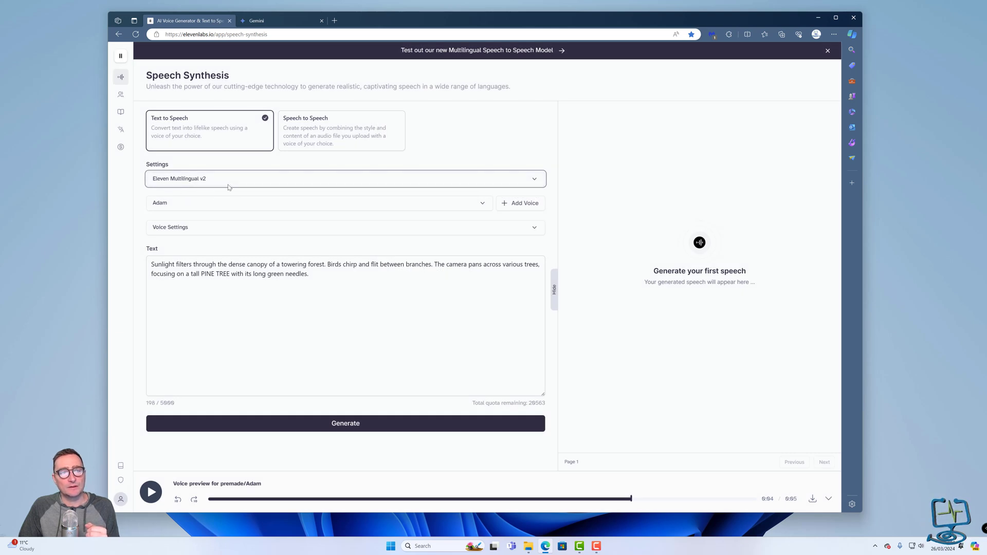
{"action": "left_click", "coordinate": [203, 228]}
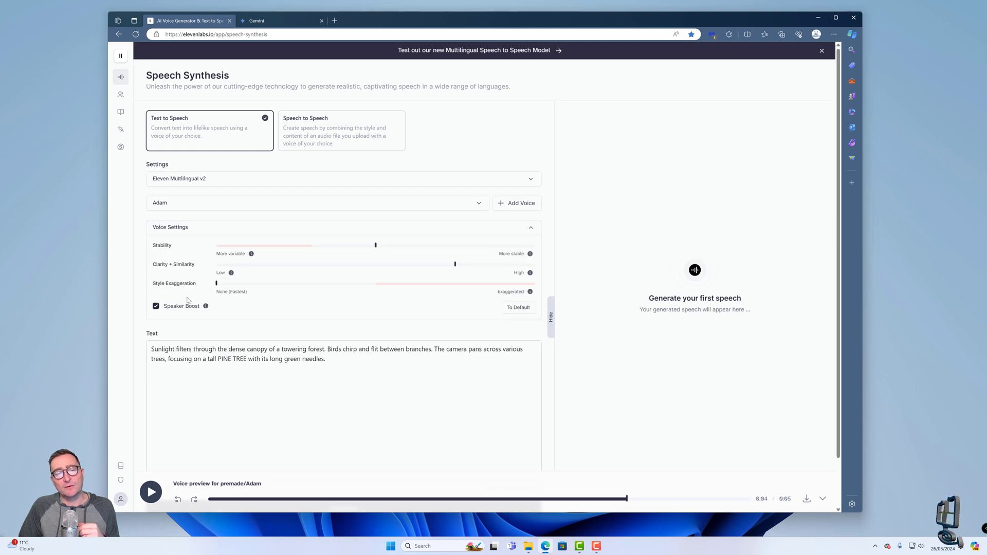
{"action": "mouse_move", "coordinate": [532, 256]}
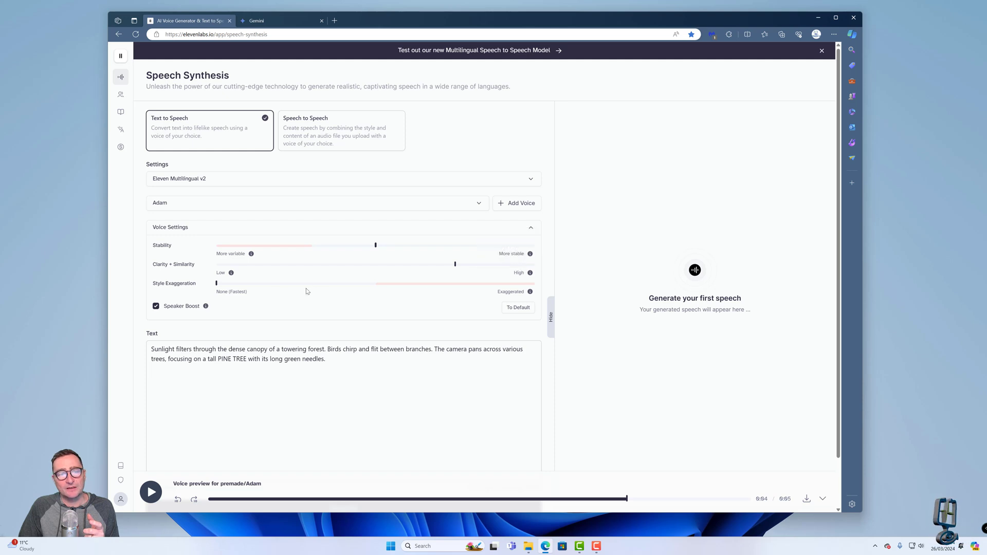
{"action": "left_click", "coordinate": [170, 229]}
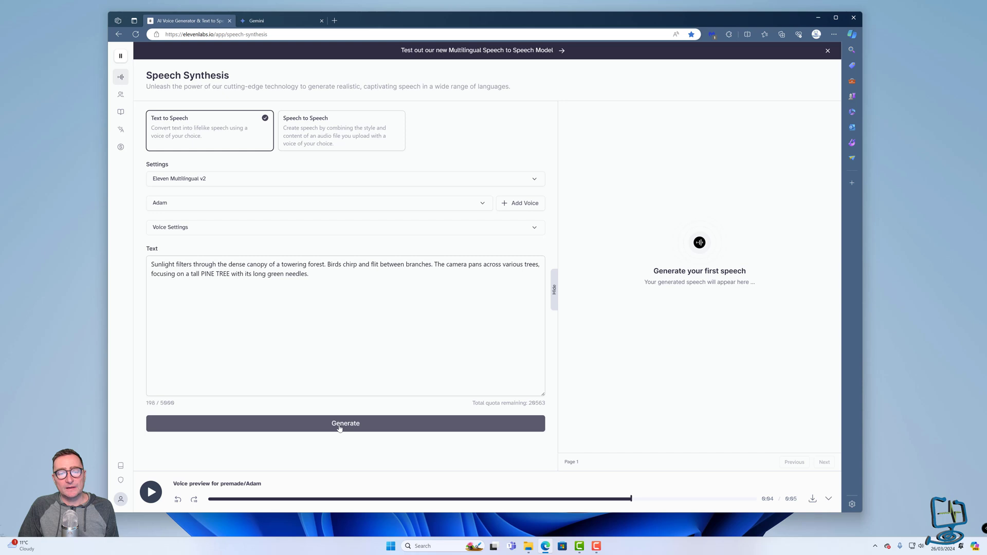
{"action": "left_click_drag", "start_coordinate": [150, 263], "coordinate": [314, 278]}
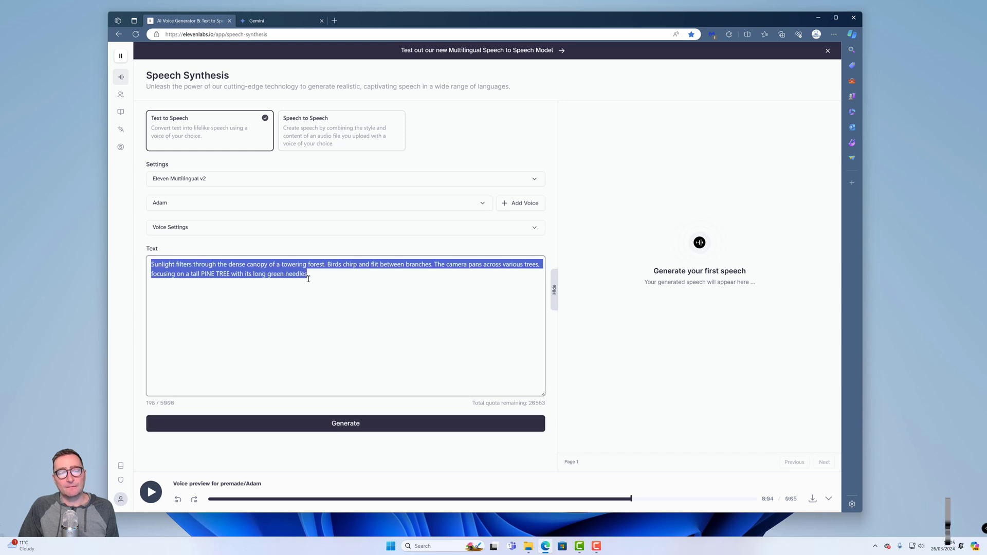
- Generate the Adam narration of the forest paragraph, about 6 seconds long
{"action": "left_click", "coordinate": [346, 424]}
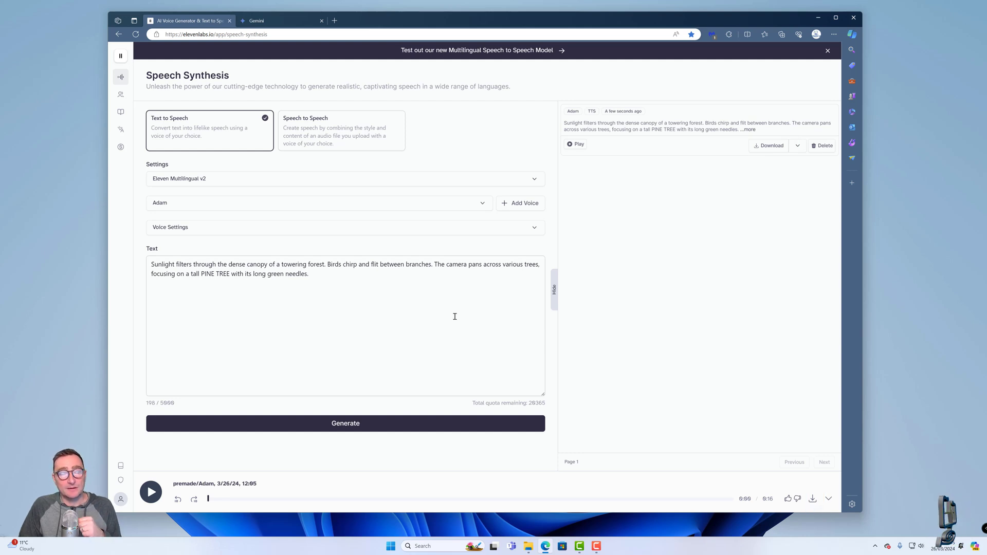
- Generate the forest narration with the cloned Grant voice, then switch to Speech to Speech mode
{"action": "left_click", "coordinate": [203, 204]}
{"action": "left_click", "coordinate": [177, 304]}
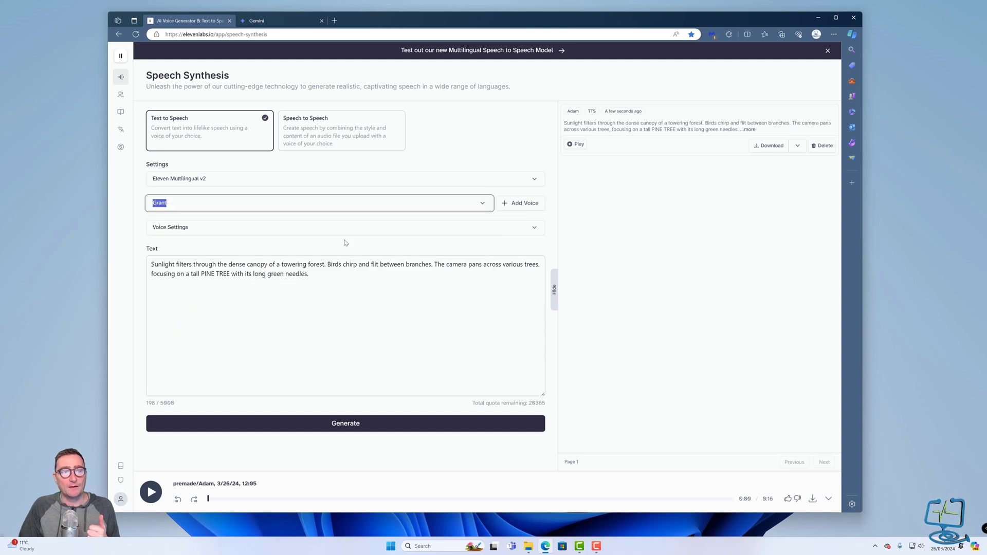
{"action": "left_click", "coordinate": [344, 423]}
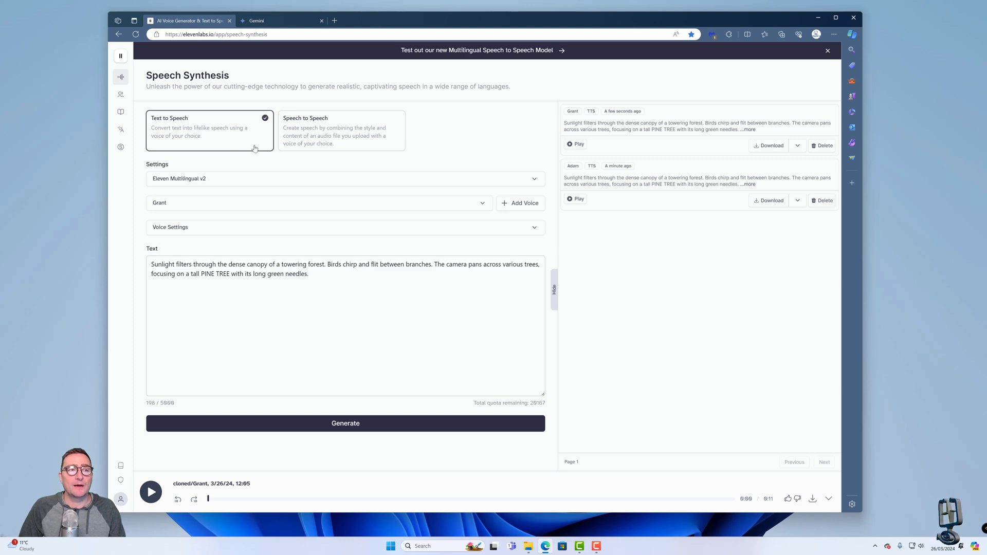
{"action": "left_click", "coordinate": [333, 135]}
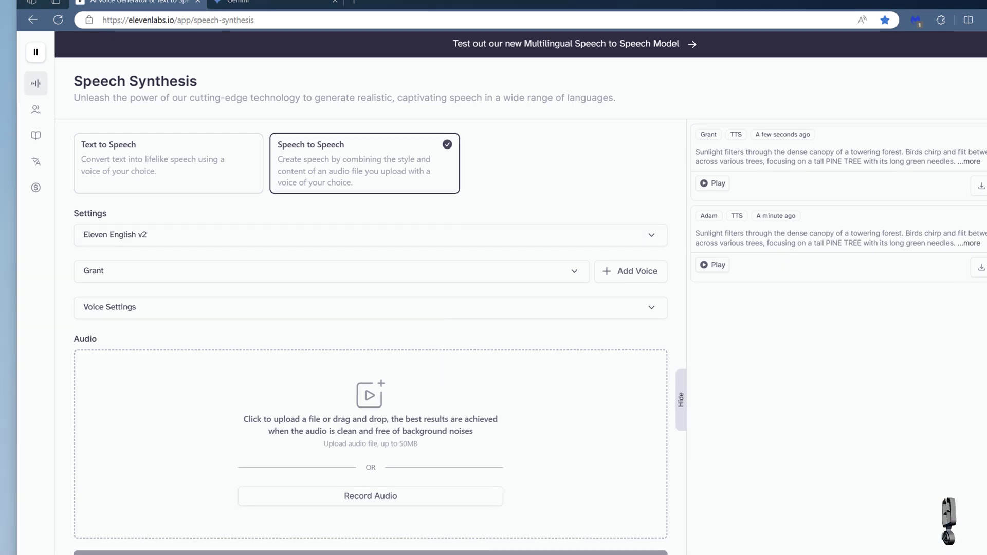
- Drag the Testing Testing recording from the Voice folder into the Speech to Speech Audio box
{"action": "left_click", "coordinate": [457, 424]}
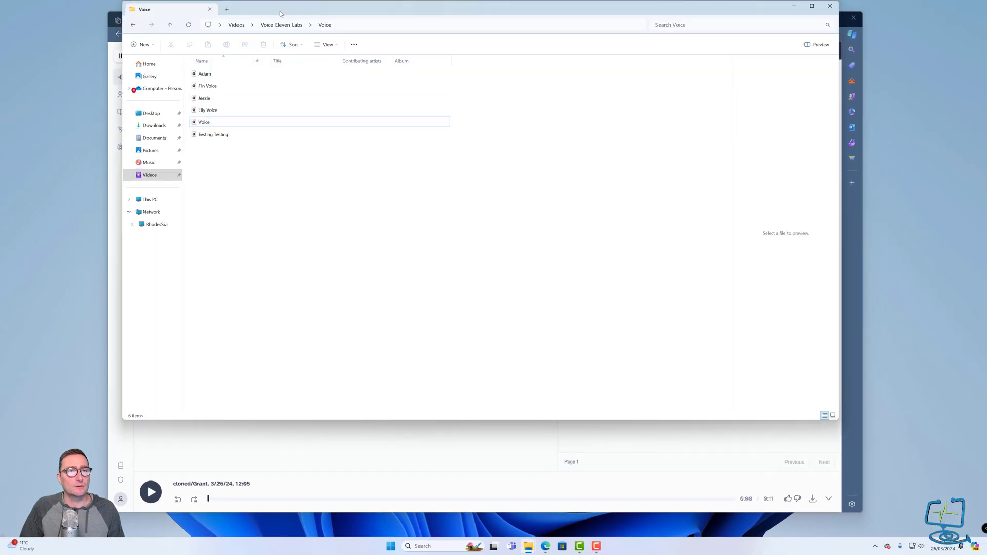
{"action": "left_click_drag", "start_coordinate": [281, 14], "coordinate": [482, 79]}
{"action": "left_click", "coordinate": [406, 200]}
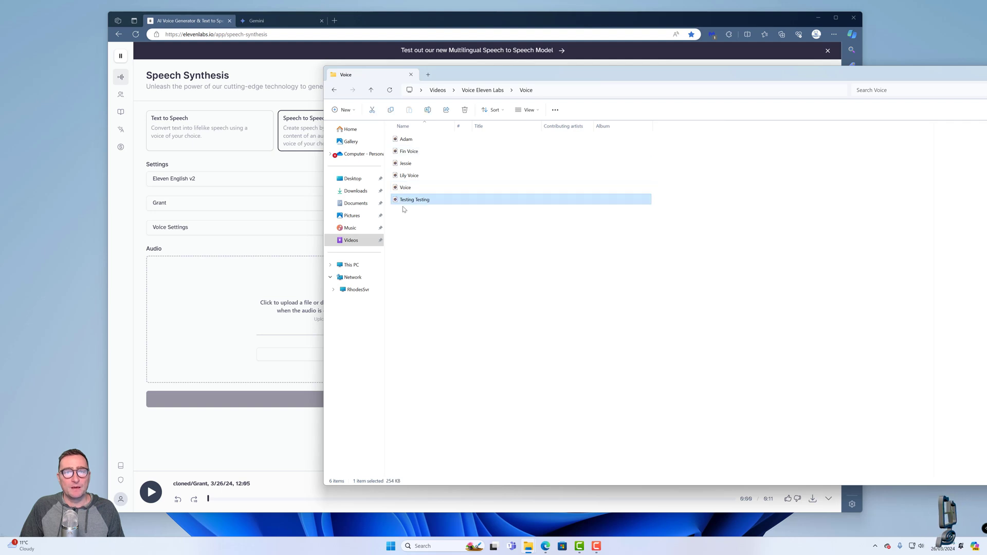
{"action": "left_click_drag", "start_coordinate": [406, 200], "coordinate": [288, 333]}
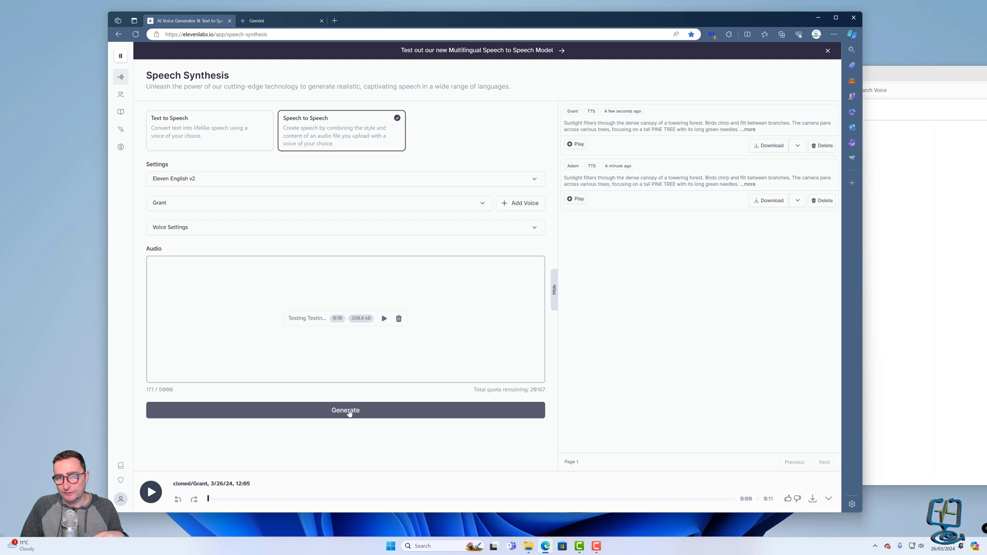
- Scroll the voice list and preview the premade Drew and Freya voices
{"action": "left_click", "coordinate": [300, 203]}
{"action": "scroll", "coordinate": [198, 307], "scroll_direction": "down", "scroll_amount": 1}
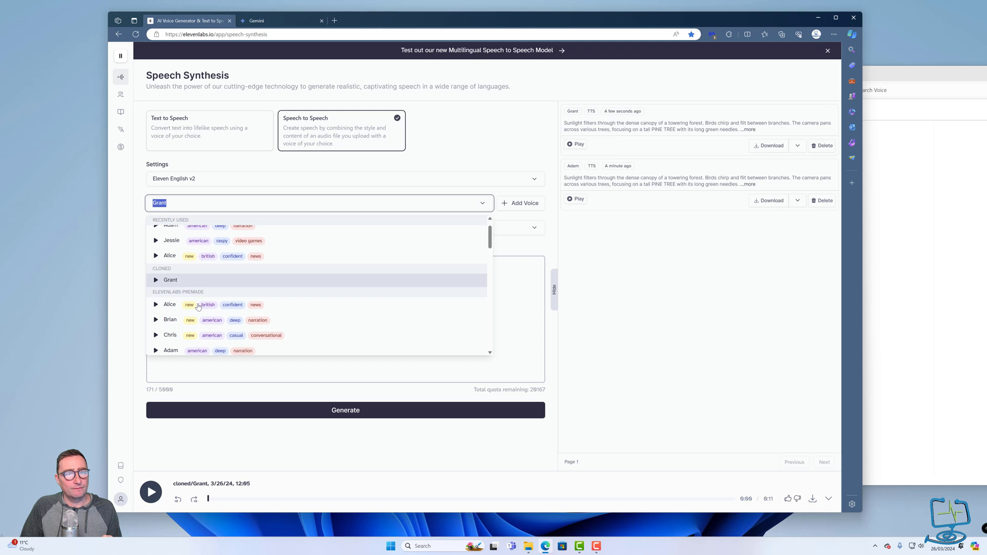
{"action": "scroll", "coordinate": [203, 314], "scroll_direction": "down", "scroll_amount": 2}
{"action": "scroll", "coordinate": [213, 322], "scroll_direction": "down", "scroll_amount": 4}
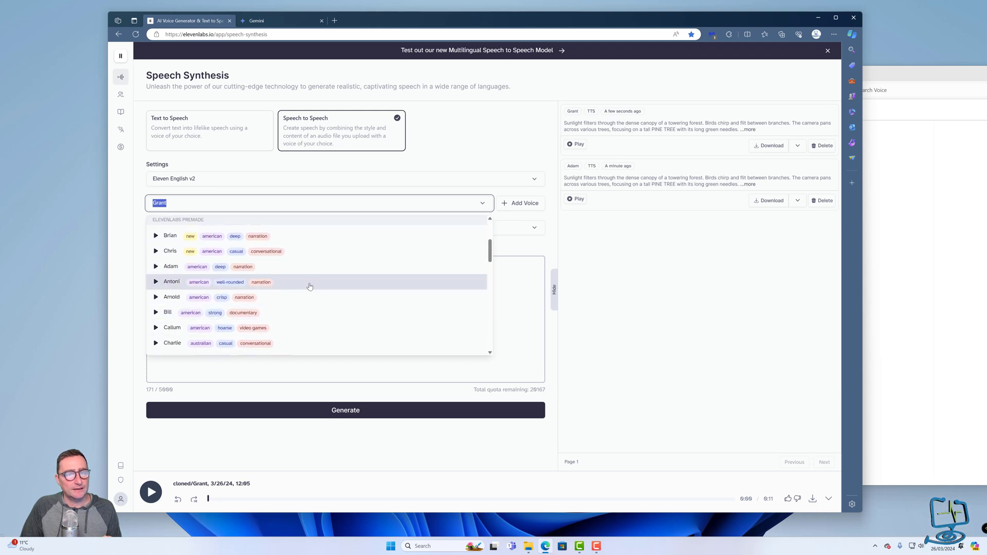
{"action": "scroll", "coordinate": [313, 281], "scroll_direction": "down", "scroll_amount": 5}
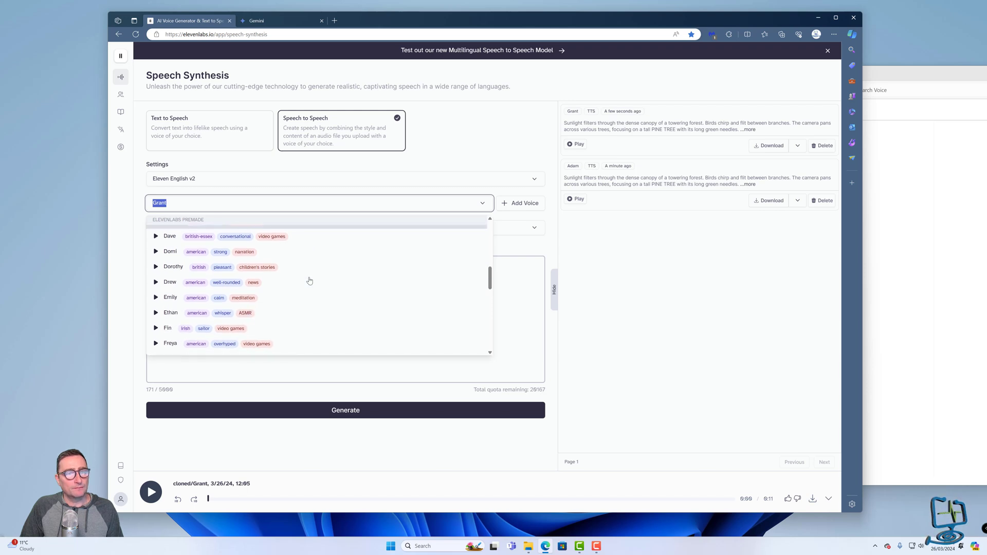
{"action": "left_click", "coordinate": [156, 281]}
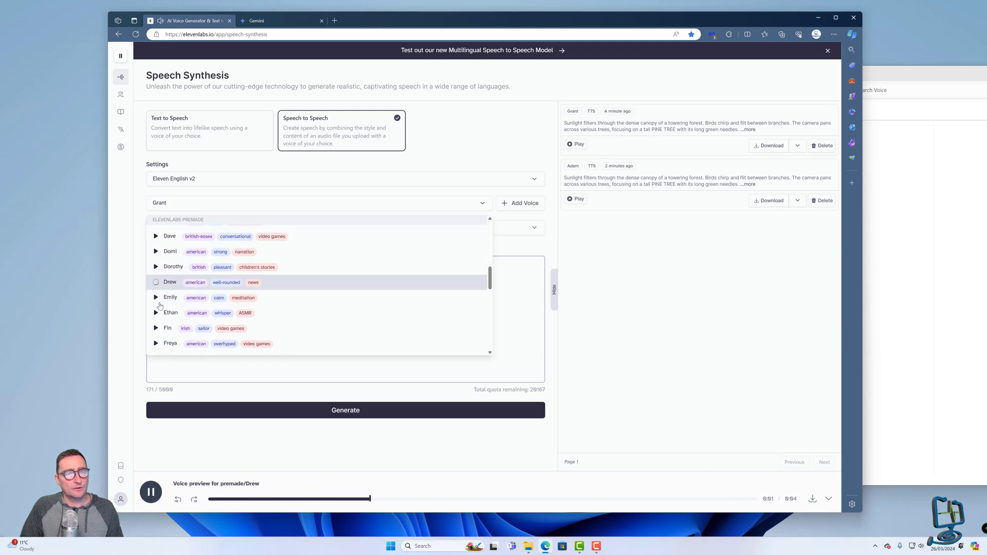
{"action": "scroll", "coordinate": [178, 330], "scroll_direction": "down", "scroll_amount": 1}
{"action": "left_click", "coordinate": [156, 280]}
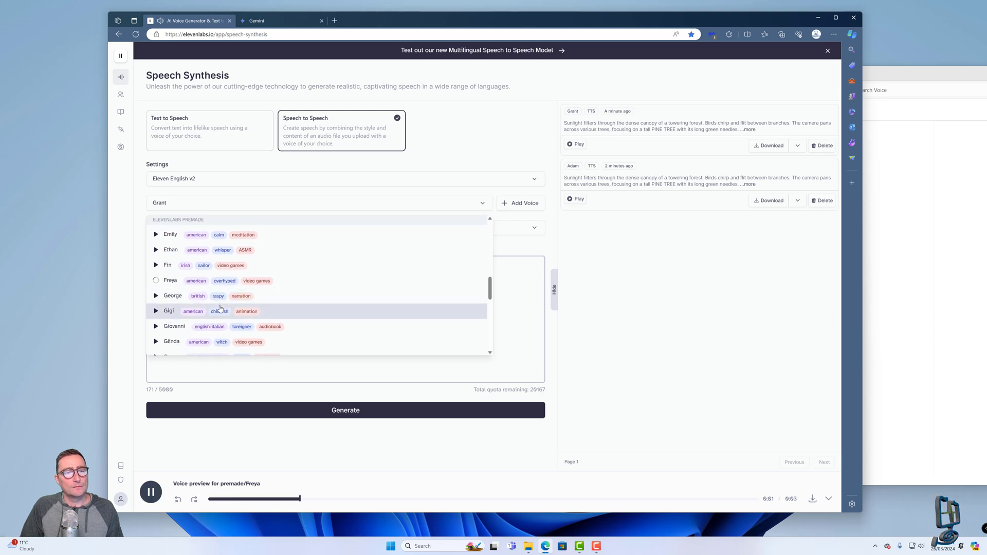
- Select Freya and convert the Testing Testing recording into a 19-second Freya clip
{"action": "left_click", "coordinate": [178, 282]}
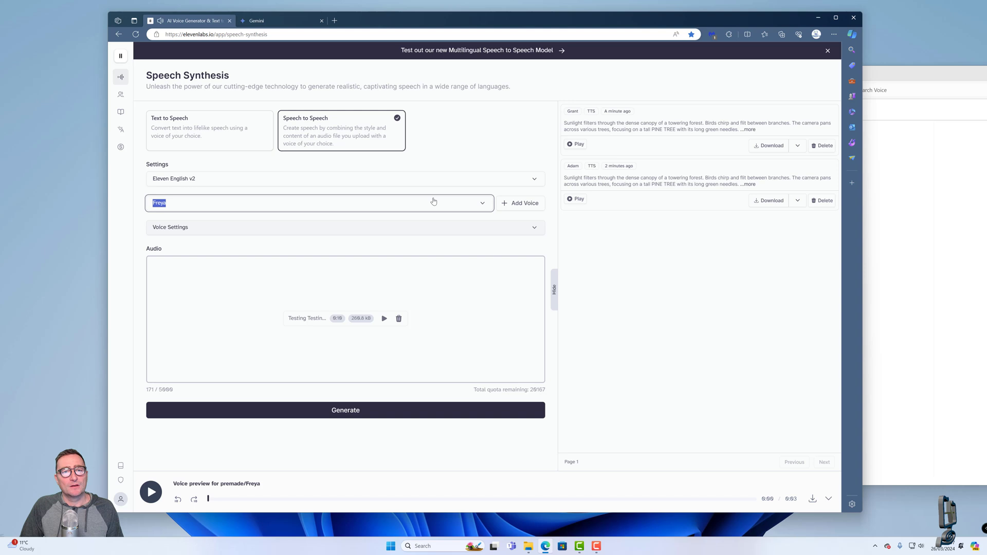
{"action": "left_click", "coordinate": [345, 410]}
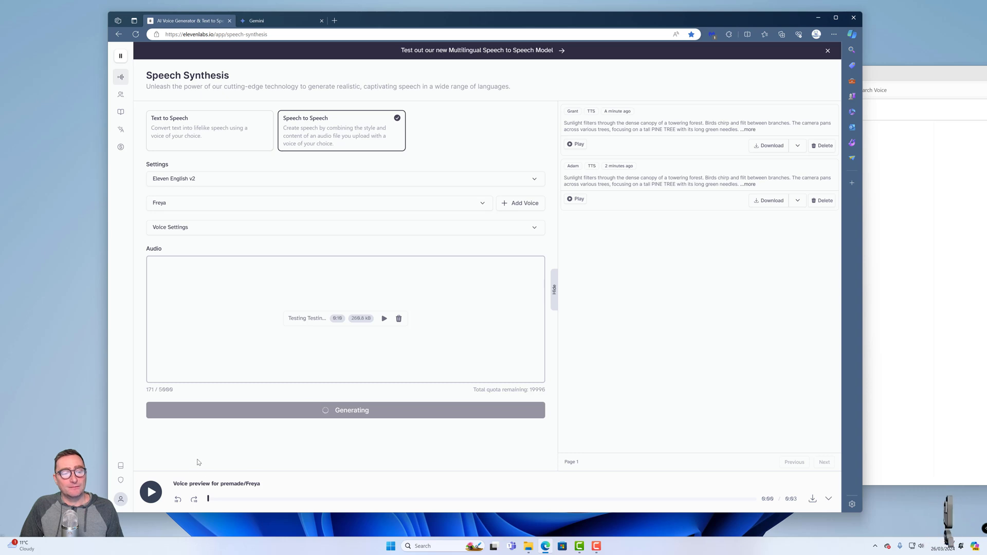
{"action": "left_click", "coordinate": [150, 491]}
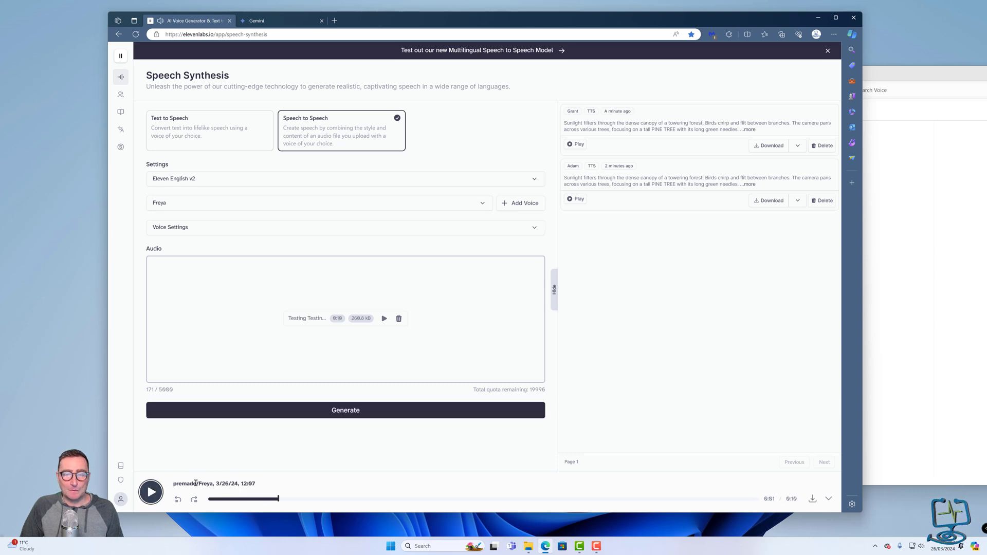
- Play the original Testing Testing recording from Explorer, then close Media Player and minimize Explorer
{"action": "left_click", "coordinate": [479, 505]}
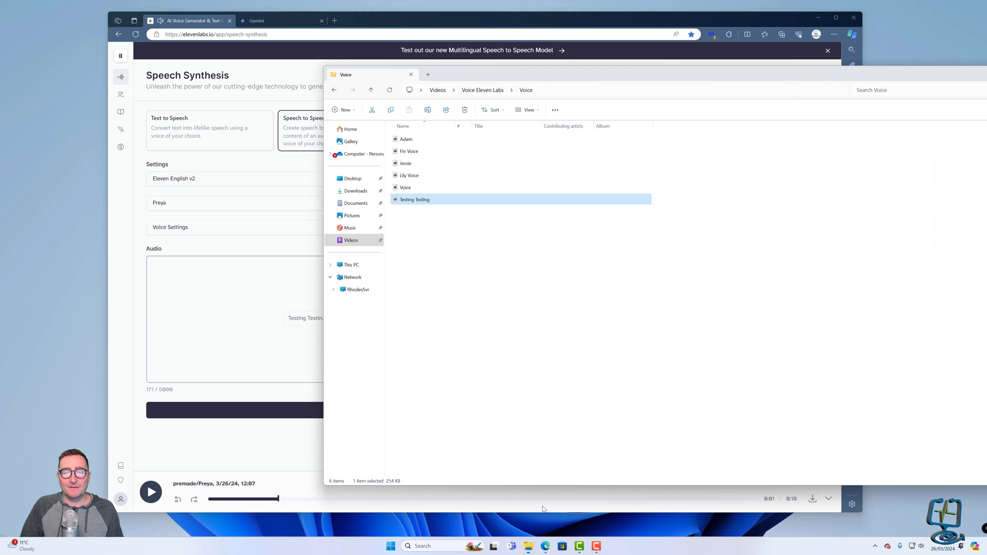
{"action": "double_click", "coordinate": [411, 200]}
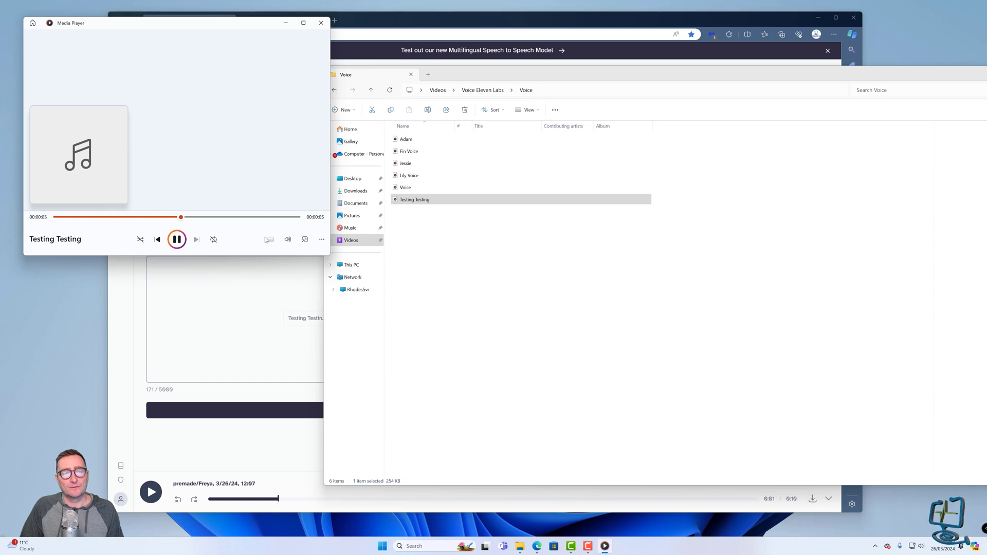
{"action": "left_click", "coordinate": [176, 239]}
{"action": "left_click", "coordinate": [320, 24]}
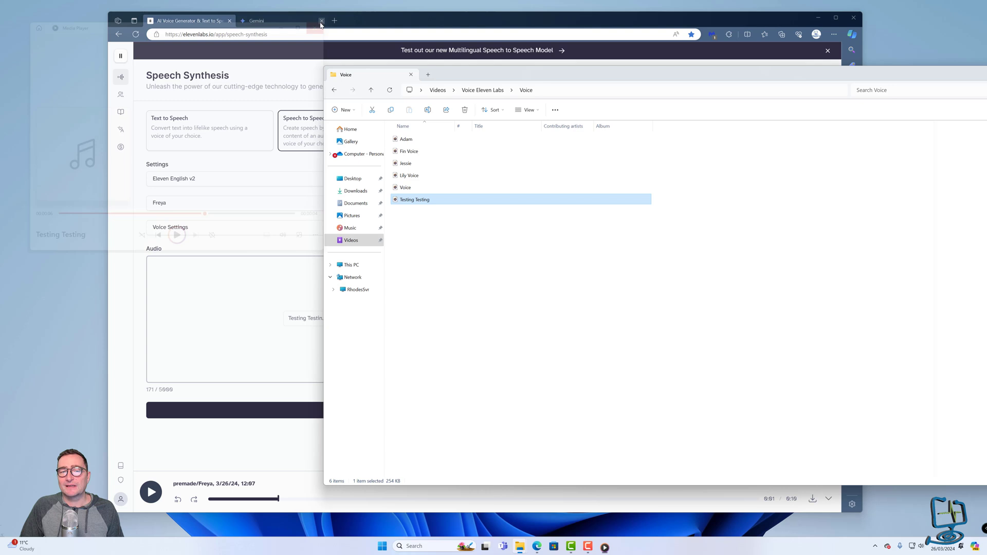
{"action": "key", "text": "super+Down"}
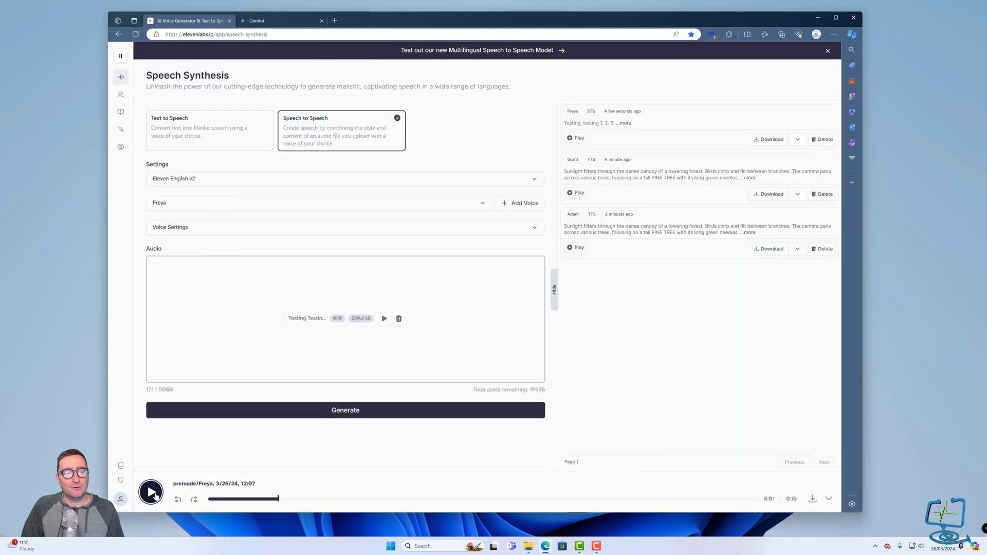
- Play the Freya speech-to-speech conversion of the Testing Testing recording in the bottom player
{"action": "left_click", "coordinate": [154, 494]}
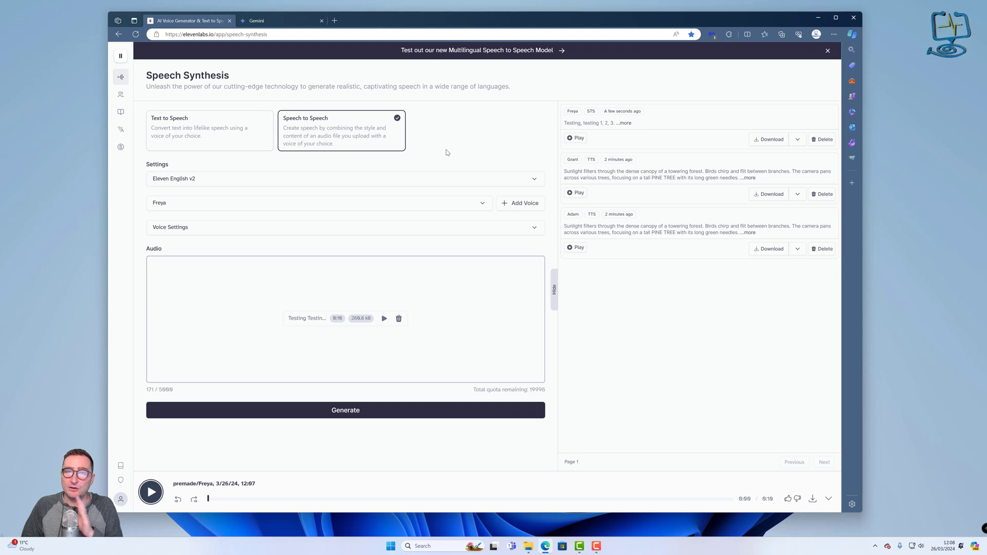
{"action": "mouse_move", "coordinate": [137, 146]}
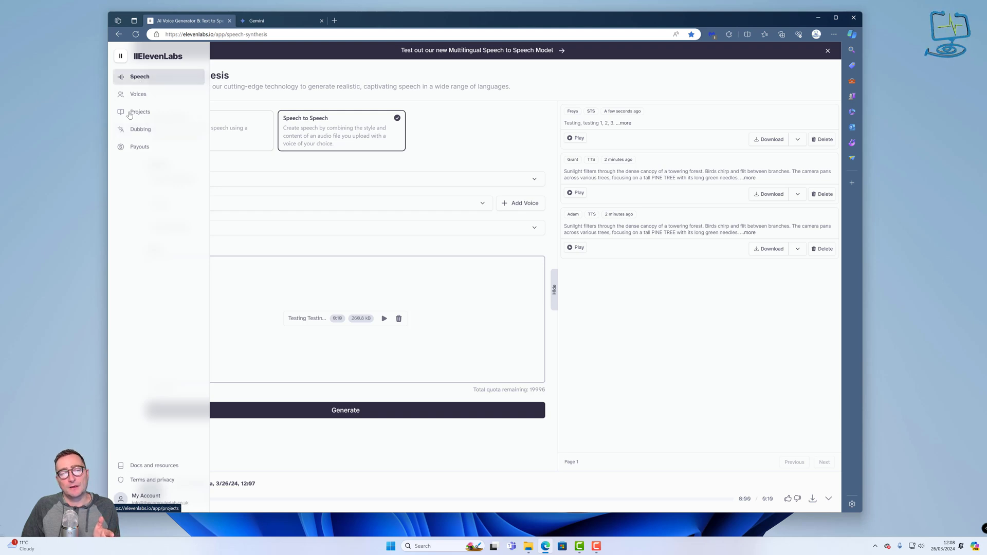
- Preview Cowboy Bob // VF in the Voice Library and add it to VoiceLab under its prefilled name
{"action": "left_click", "coordinate": [137, 96]}
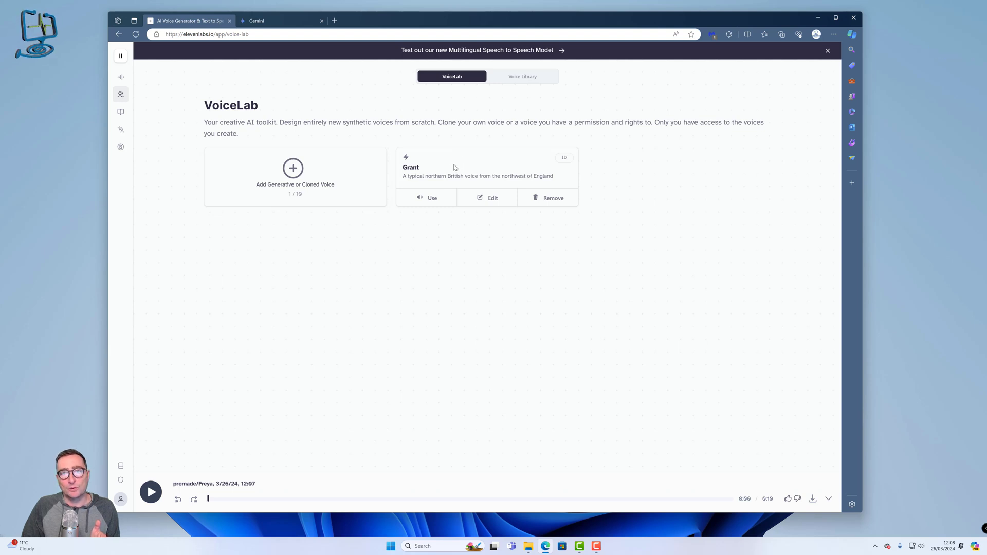
{"action": "left_click", "coordinate": [522, 76]}
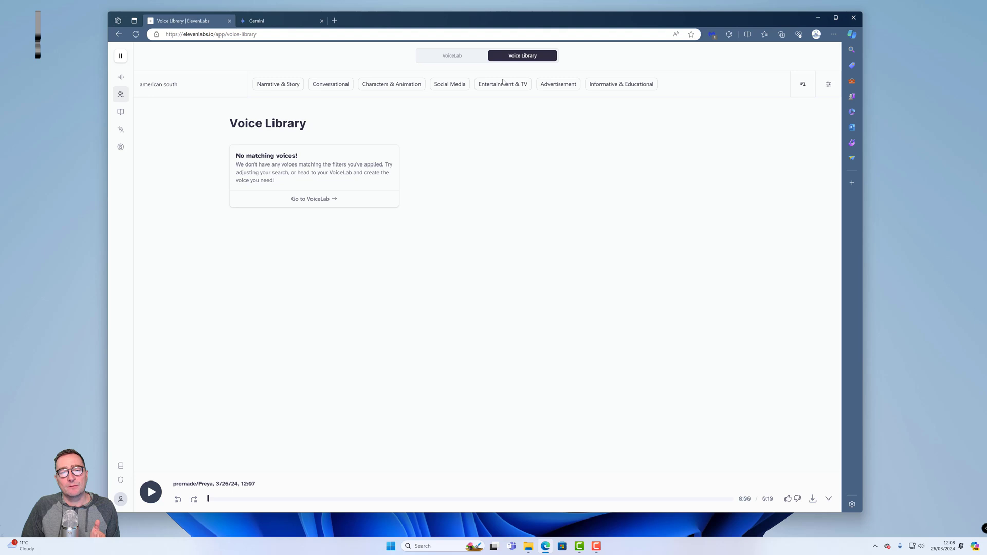
{"action": "scroll", "coordinate": [451, 189], "scroll_direction": "down", "scroll_amount": 3}
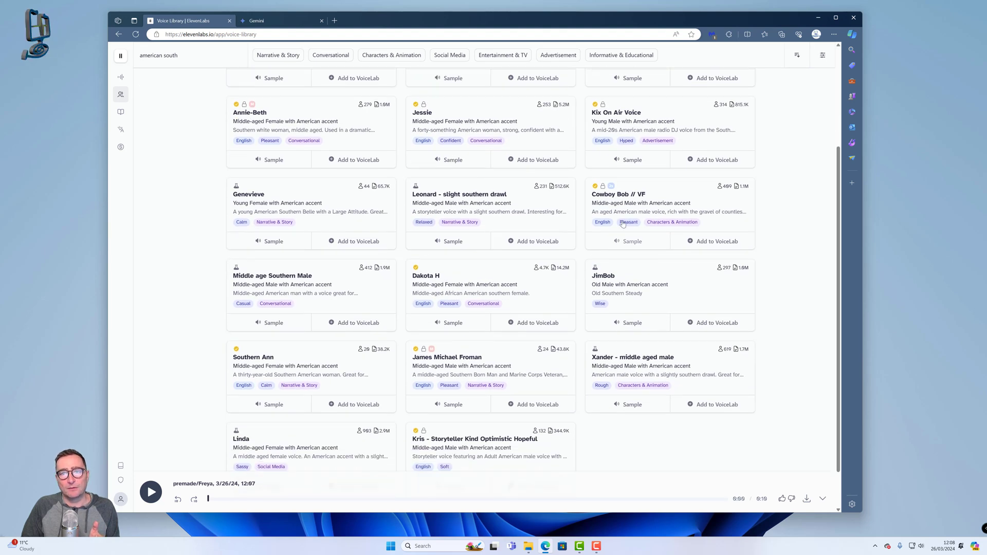
{"action": "left_click", "coordinate": [625, 246]}
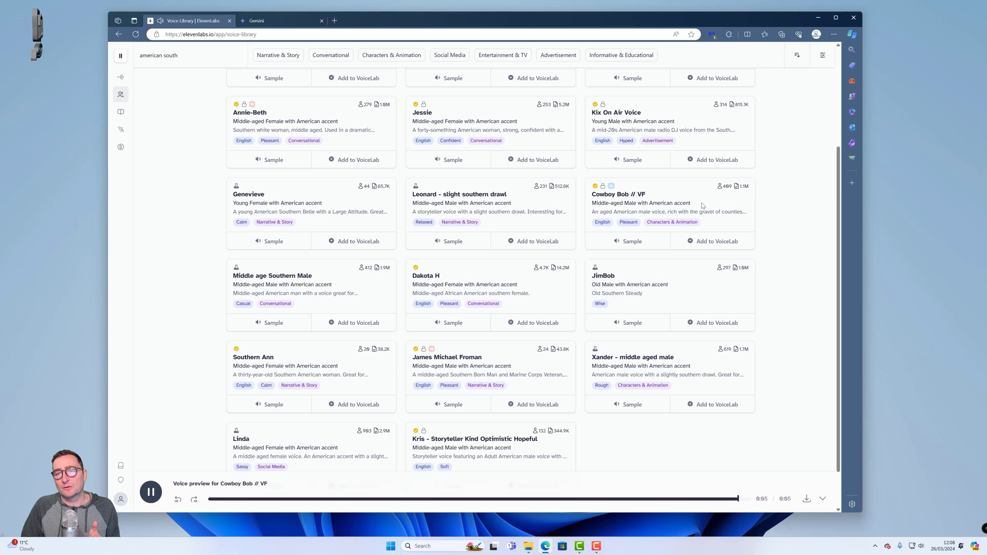
{"action": "left_click", "coordinate": [688, 245]}
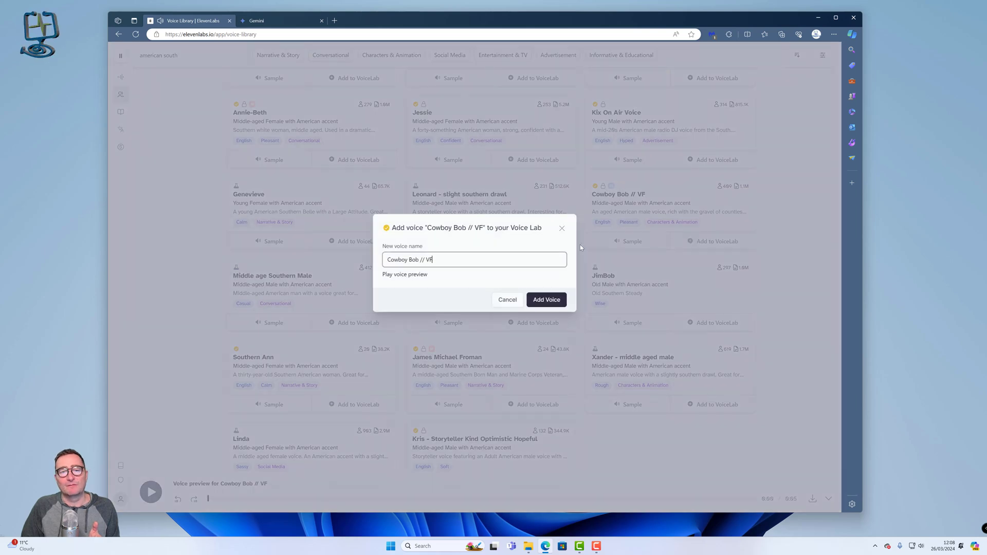
{"action": "left_click", "coordinate": [546, 300]}
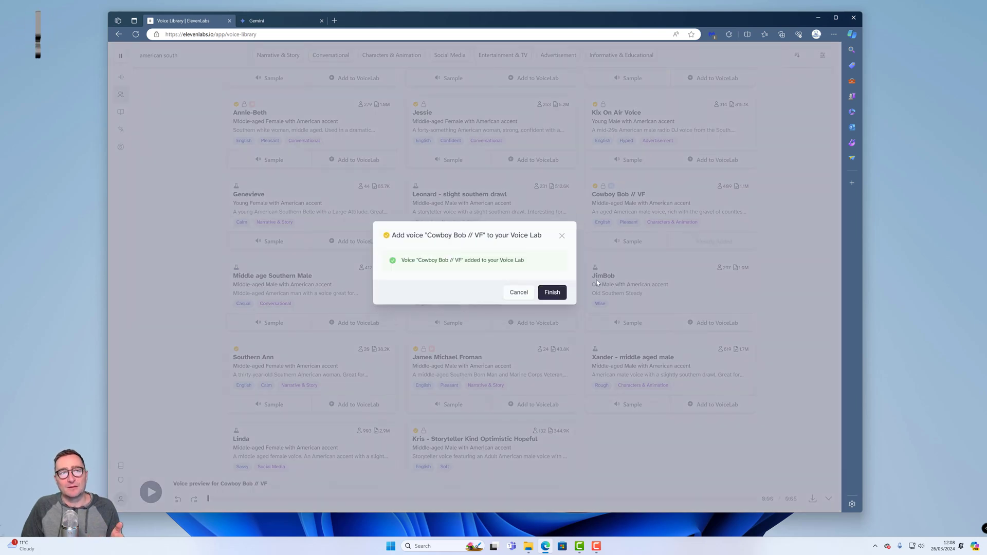
{"action": "left_click", "coordinate": [552, 292]}
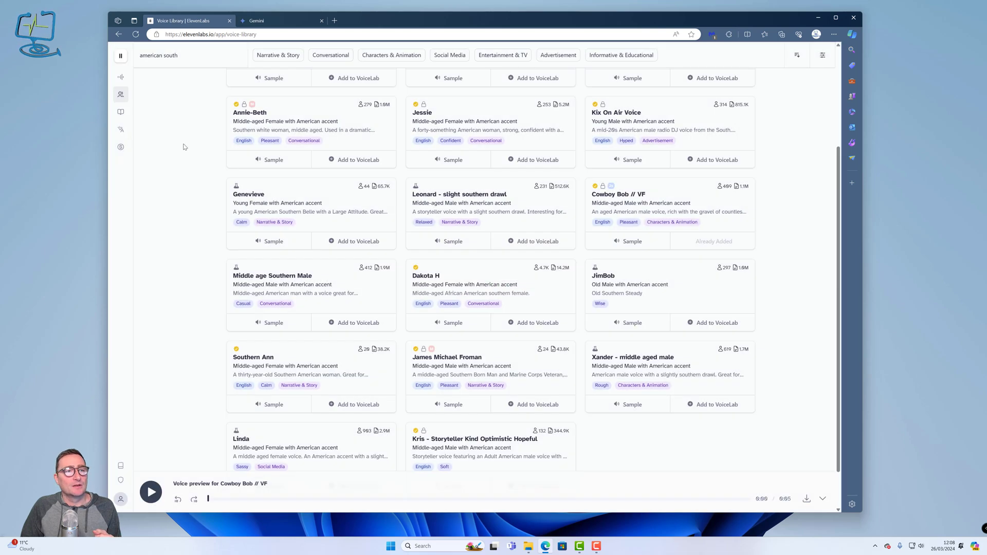
- Open the Dubbing page from the Projects section of the ElevenLabs sidebar
{"action": "left_click", "coordinate": [122, 117]}
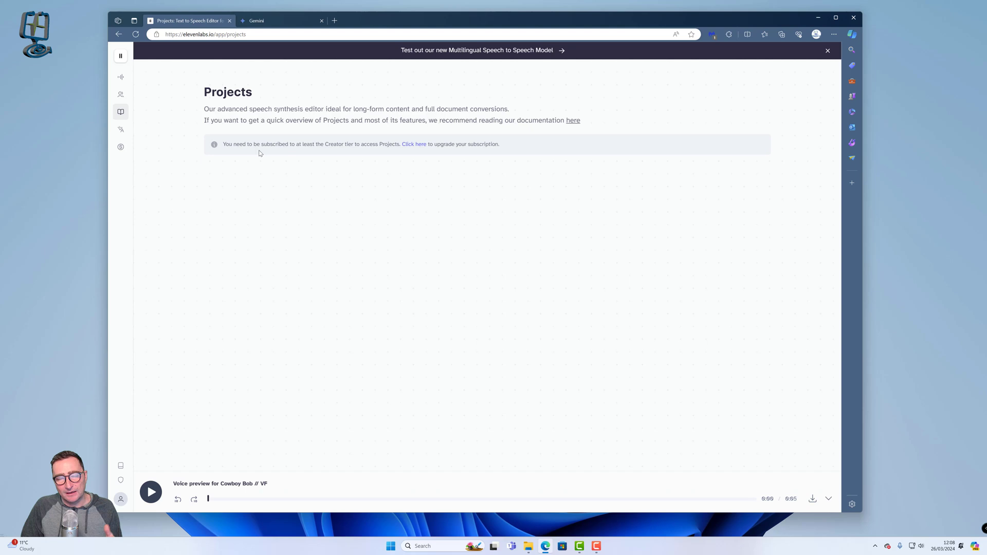
{"action": "mouse_move", "coordinate": [123, 110]}
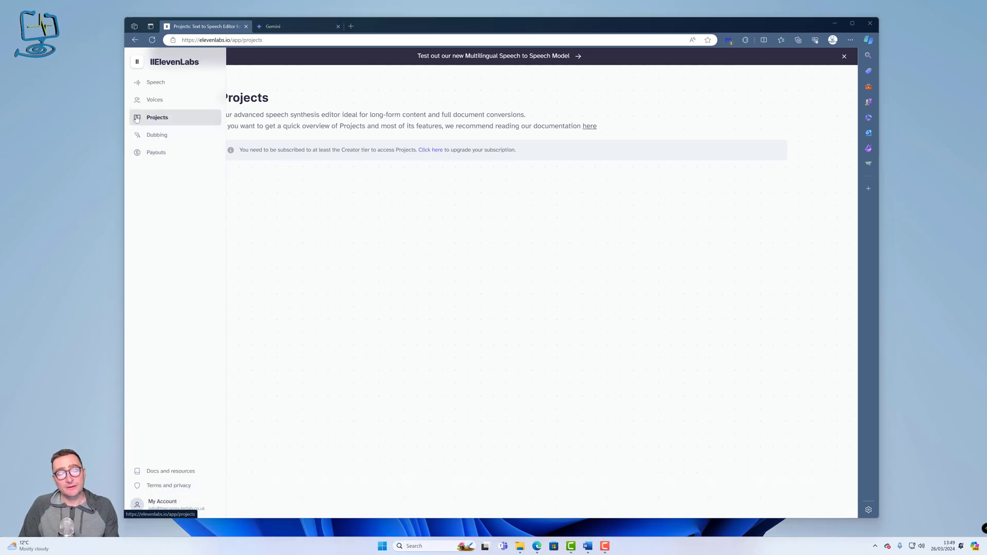
{"action": "left_click", "coordinate": [158, 136]}
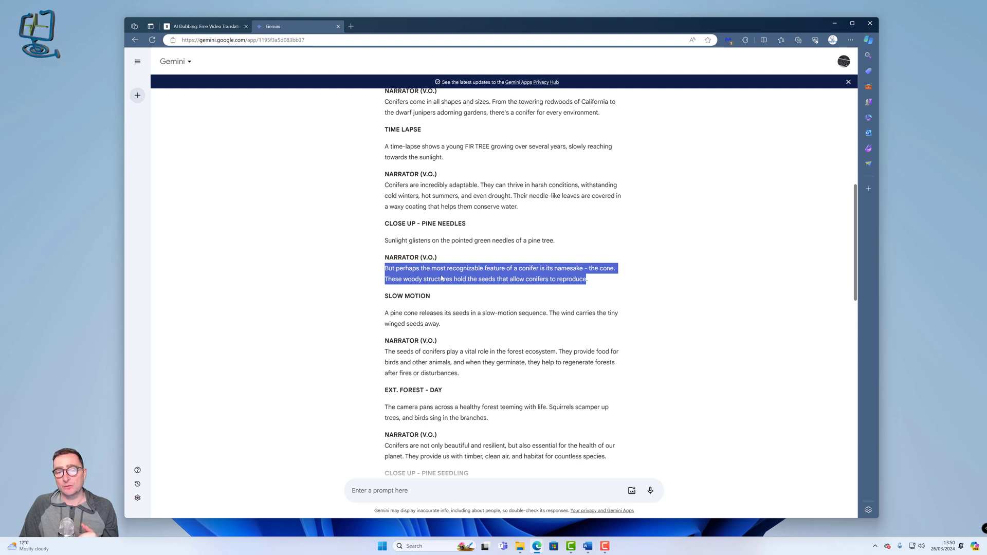
{"action": "left_click", "coordinate": [477, 279]}
{"action": "left_click", "coordinate": [520, 546]}
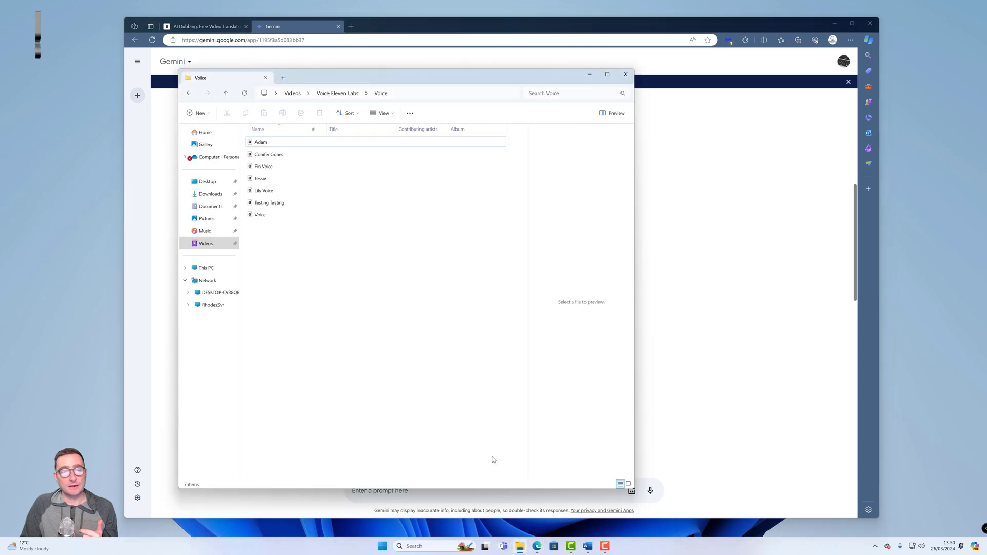
{"action": "double_click", "coordinate": [269, 154]}
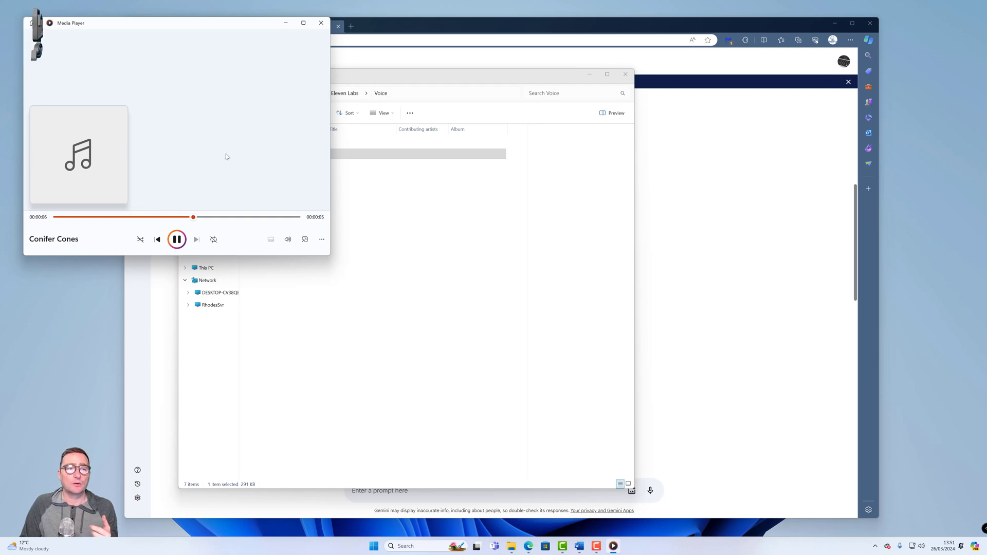
{"action": "left_click", "coordinate": [321, 23]}
{"action": "left_click", "coordinate": [589, 74]}
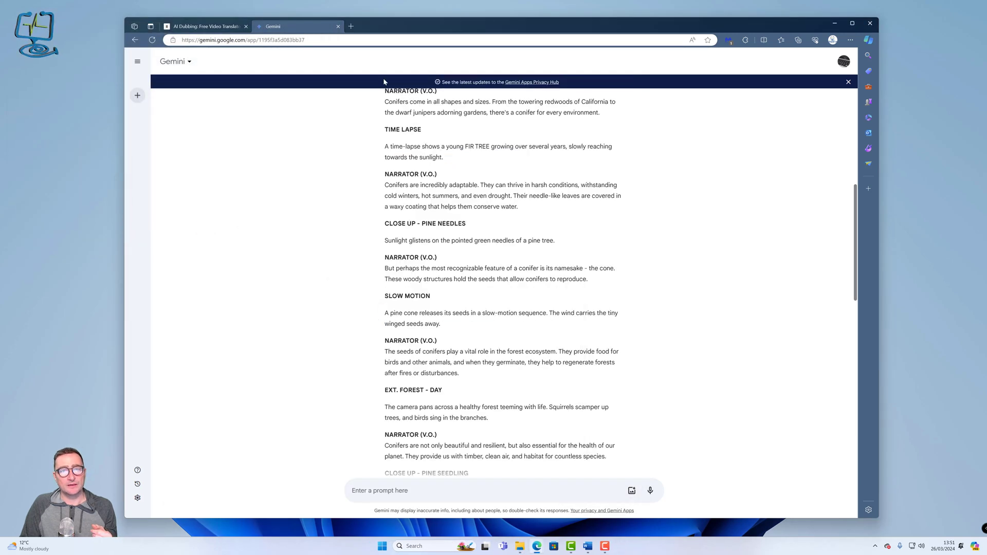
- Upload Conifer Cones from the recordings folder as the dub's source file
{"action": "left_click", "coordinate": [210, 27]}
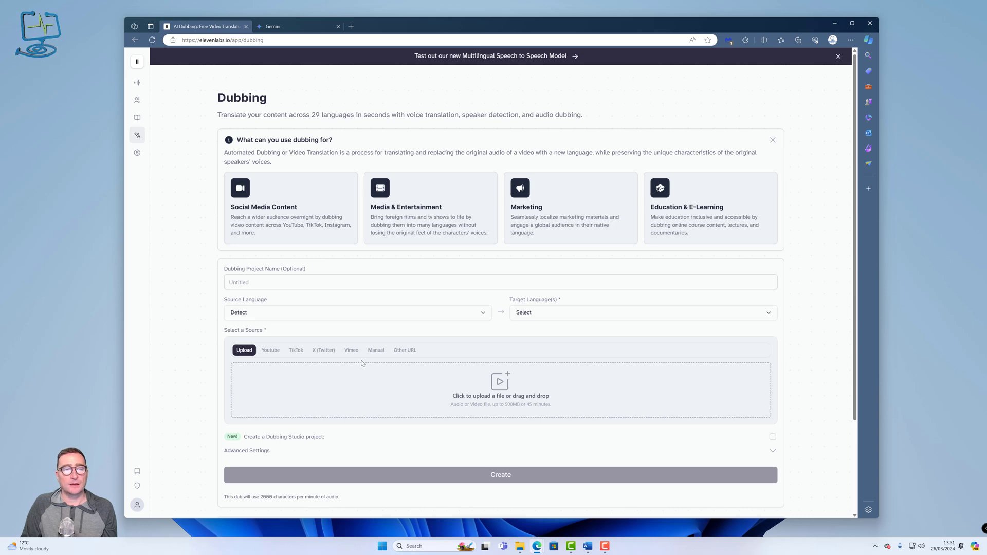
{"action": "left_click", "coordinate": [520, 546]}
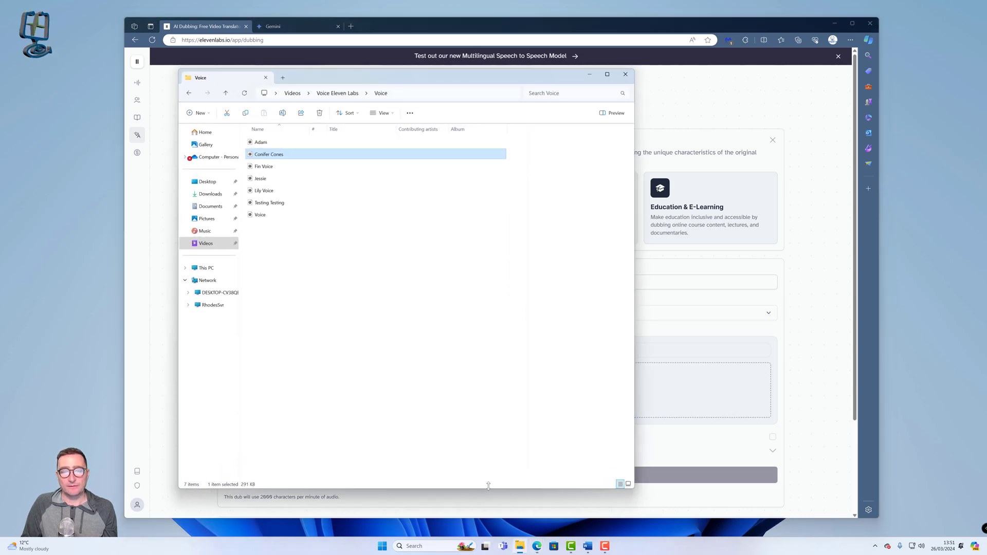
{"action": "left_click_drag", "start_coordinate": [336, 82], "coordinate": [635, 93]}
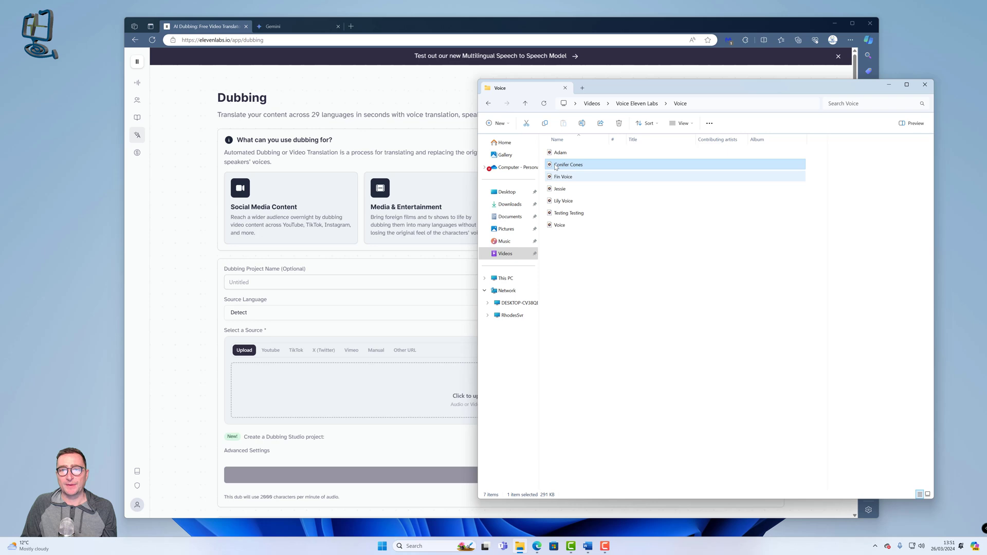
{"action": "left_click_drag", "start_coordinate": [566, 164], "coordinate": [411, 379]}
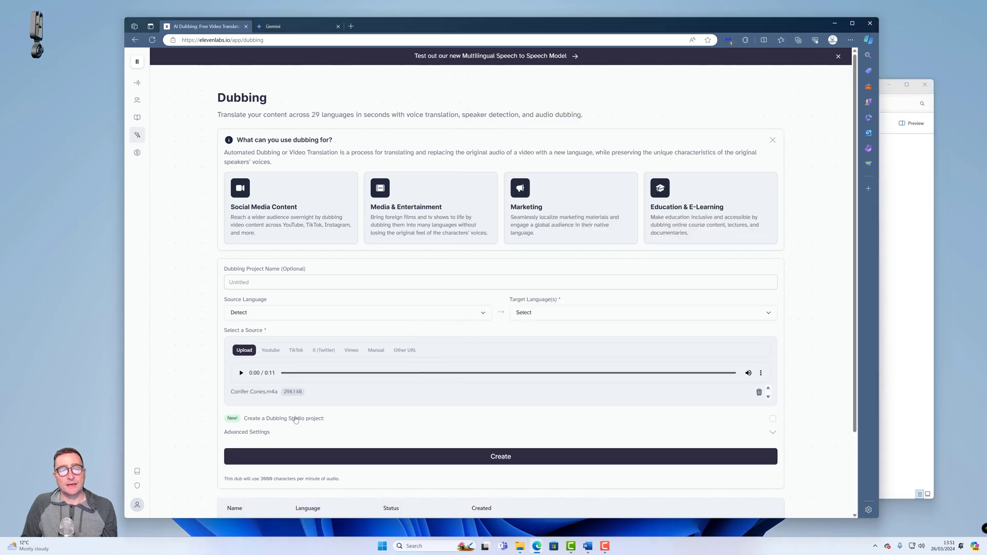
{"action": "left_click", "coordinate": [275, 353]}
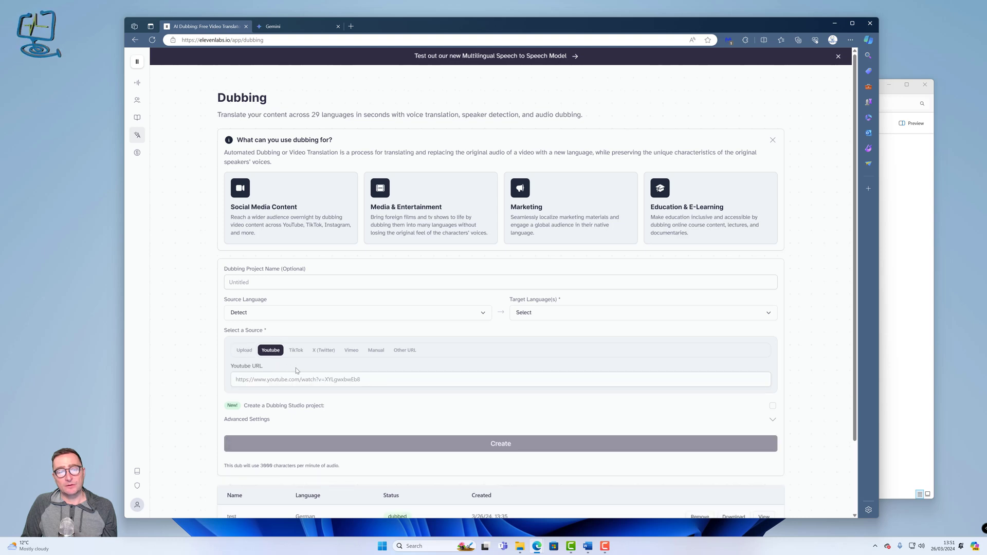
{"action": "left_click", "coordinate": [296, 353]}
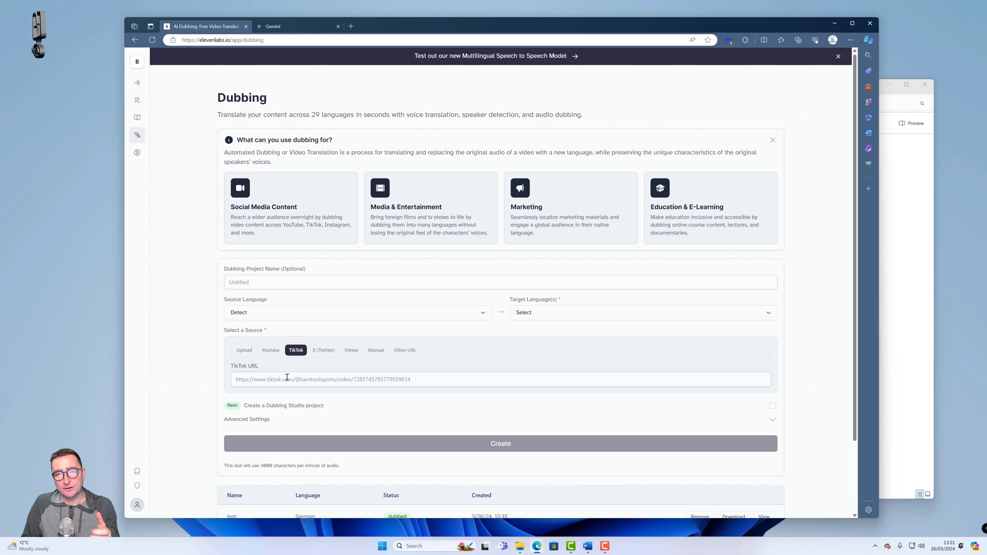
{"action": "left_click", "coordinate": [248, 349]}
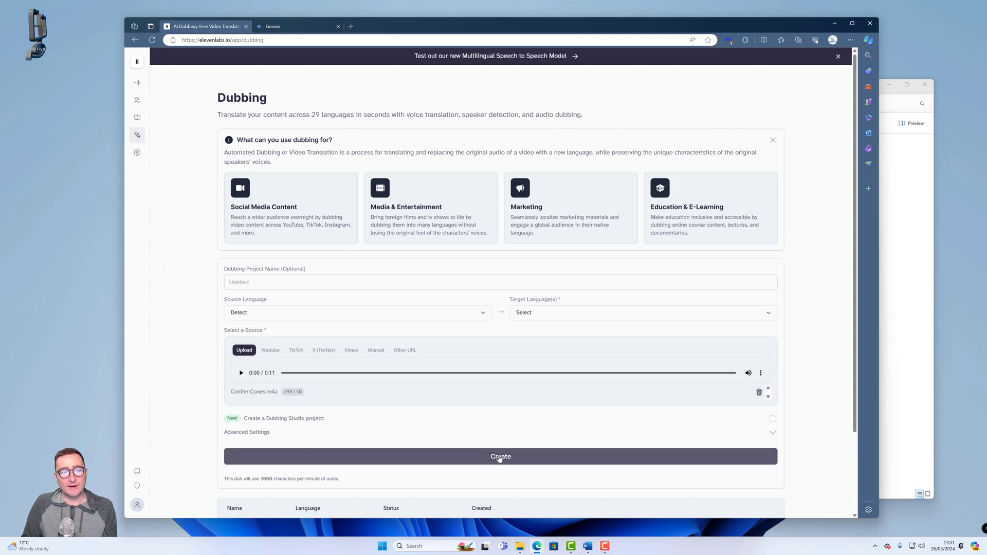
- Name the dub 'Test 2', set source English and target German, and create it
{"action": "left_click", "coordinate": [250, 280]}
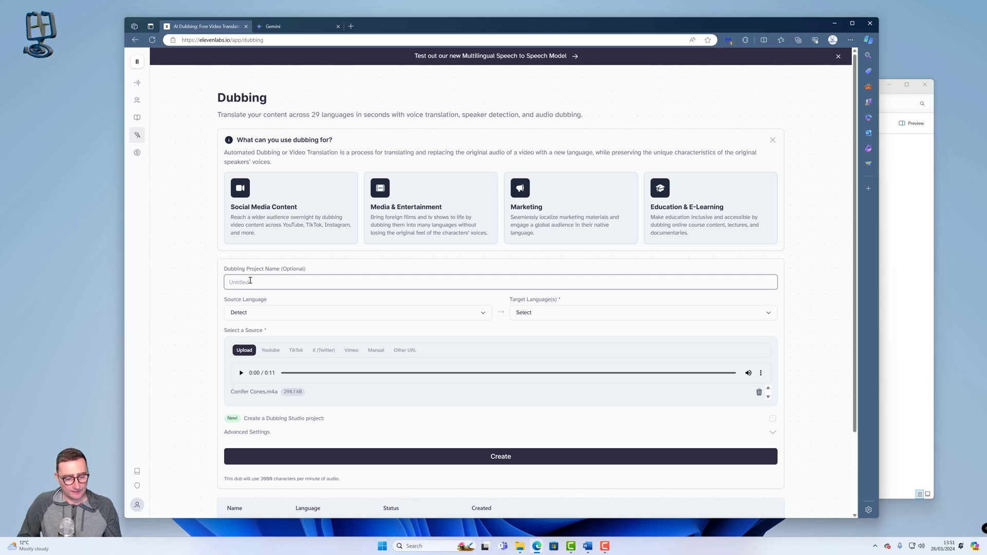
{"action": "type", "text": "Test 2"}
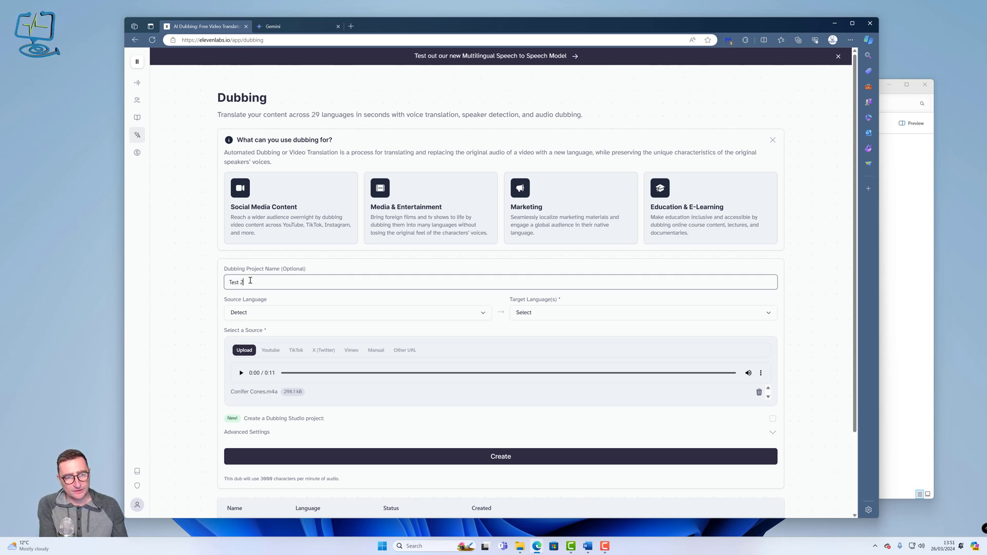
{"action": "left_click", "coordinate": [269, 315]}
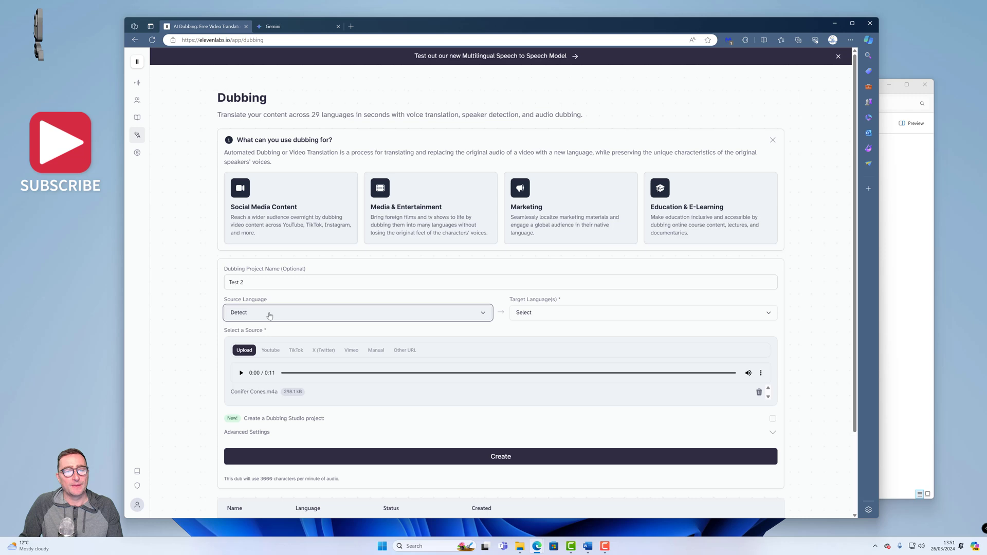
{"action": "left_click", "coordinate": [248, 343]}
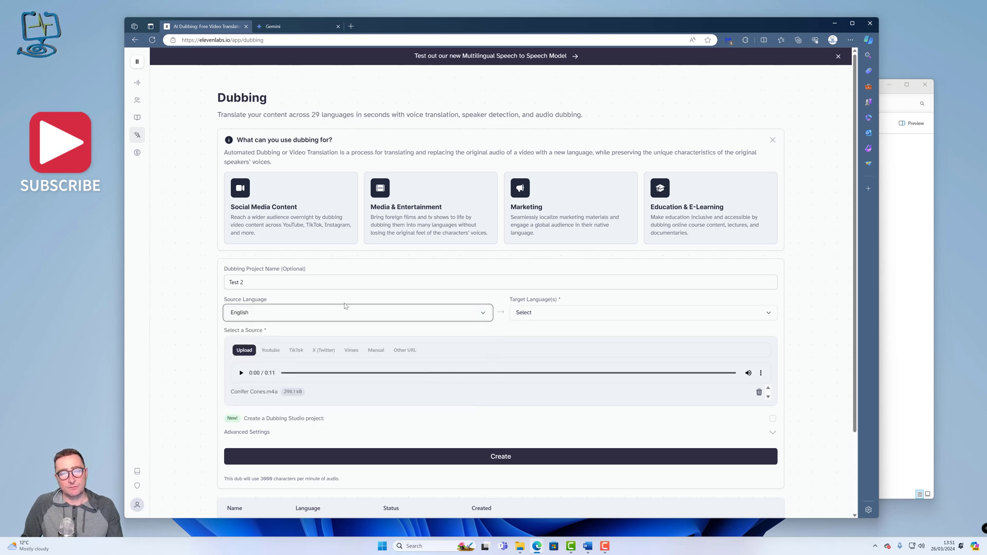
{"action": "left_click", "coordinate": [529, 314]}
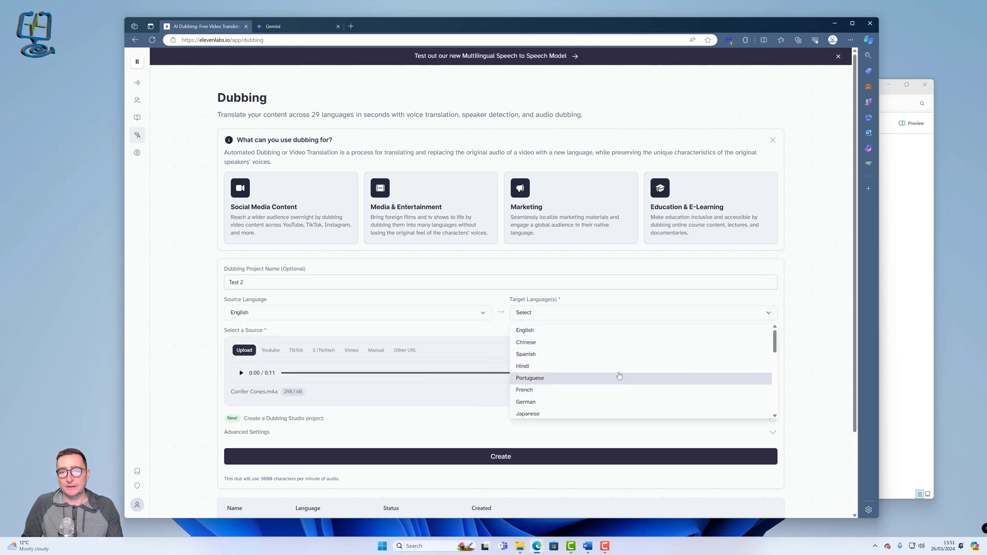
{"action": "left_click", "coordinate": [541, 403]}
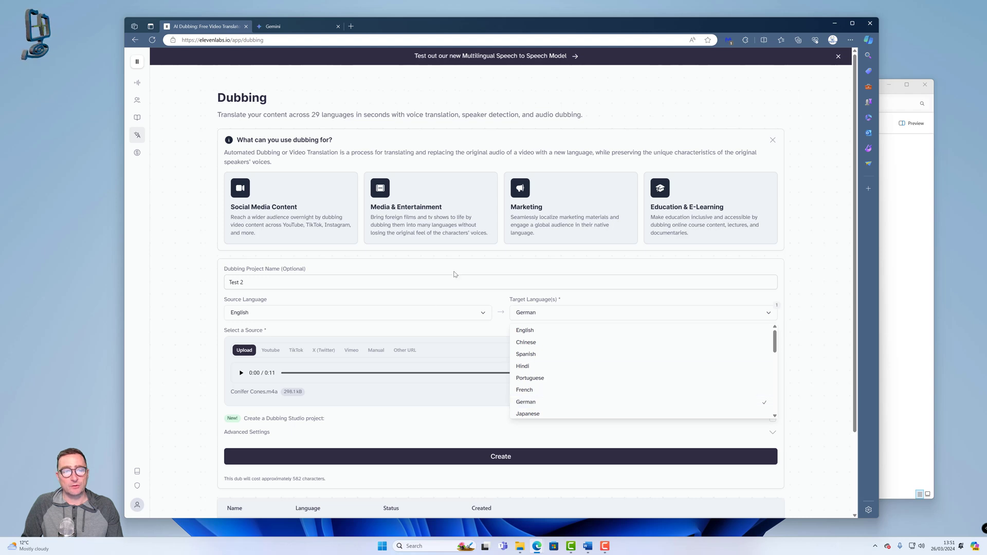
{"action": "left_click", "coordinate": [496, 336]}
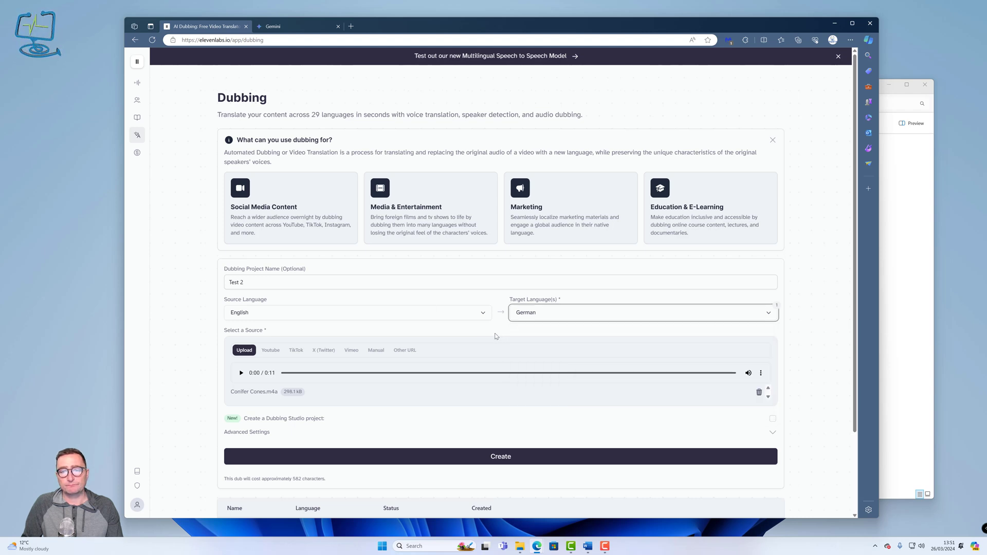
{"action": "left_click", "coordinate": [494, 456]}
{"action": "scroll", "coordinate": [493, 455], "scroll_direction": "down", "scroll_amount": 2}
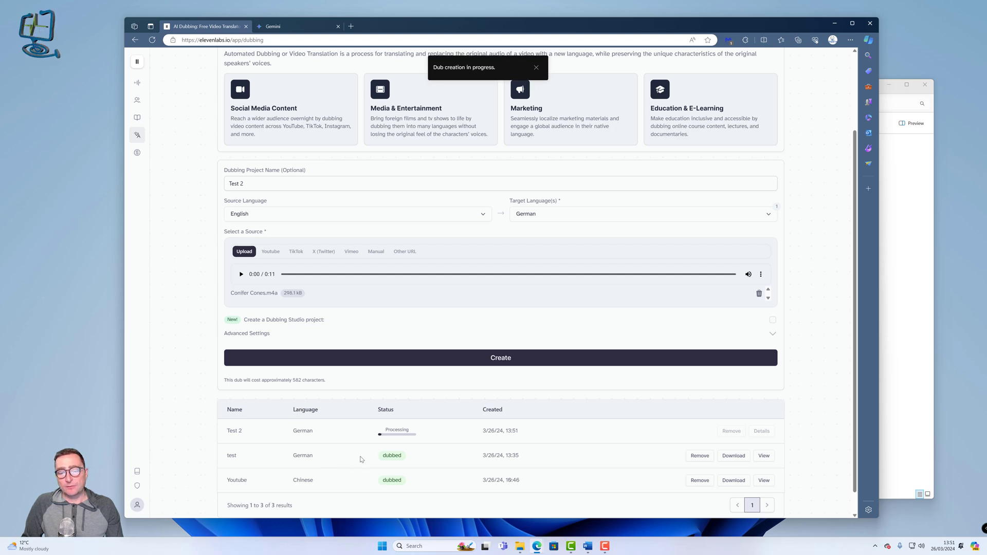
- Wait until the Test 2 German dub shows as dubbed in the project list
{"action": "scroll", "coordinate": [349, 376], "scroll_direction": "up", "scroll_amount": 1}
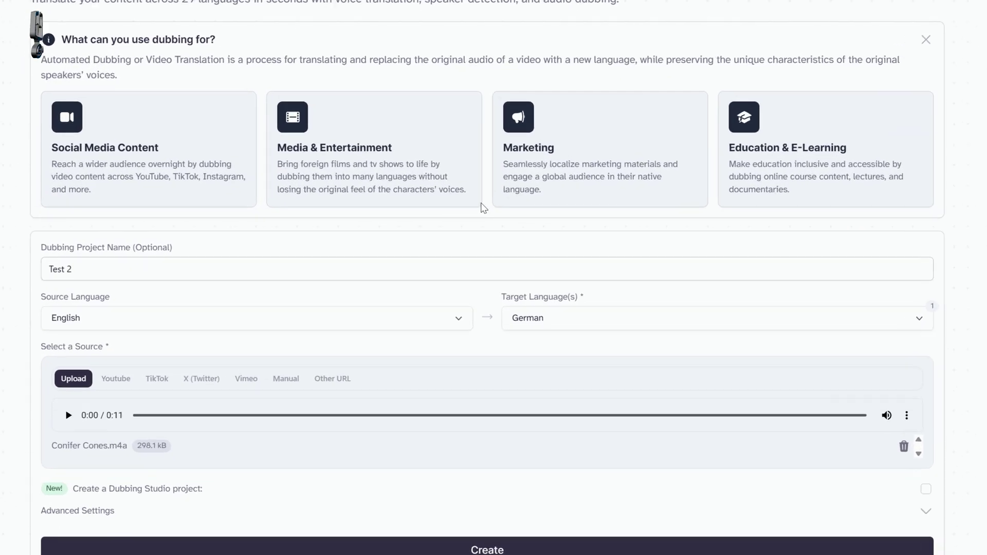
{"action": "left_click_drag", "start_coordinate": [508, 163], "coordinate": [560, 176]}
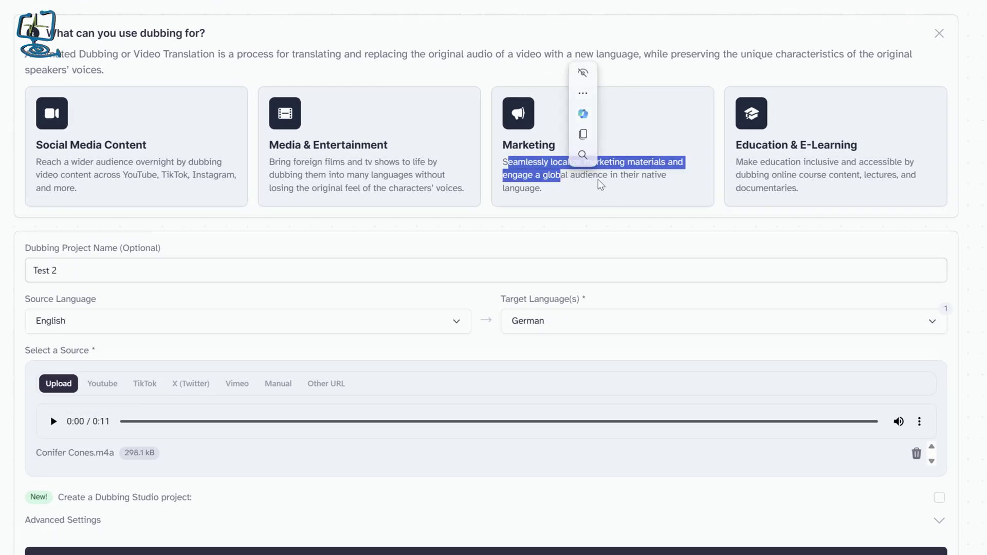
{"action": "left_click", "coordinate": [597, 179]}
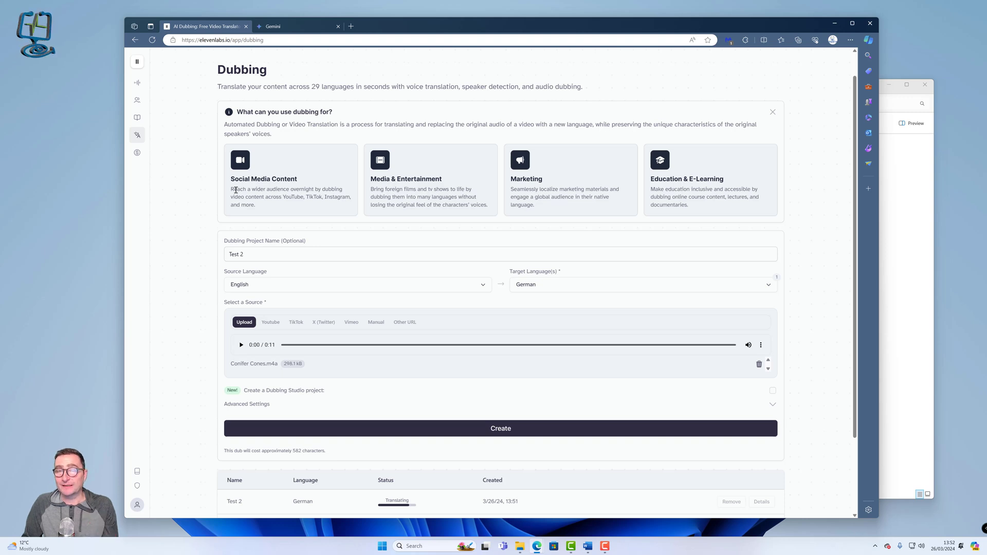
{"action": "scroll", "coordinate": [431, 341], "scroll_direction": "down", "scroll_amount": 1}
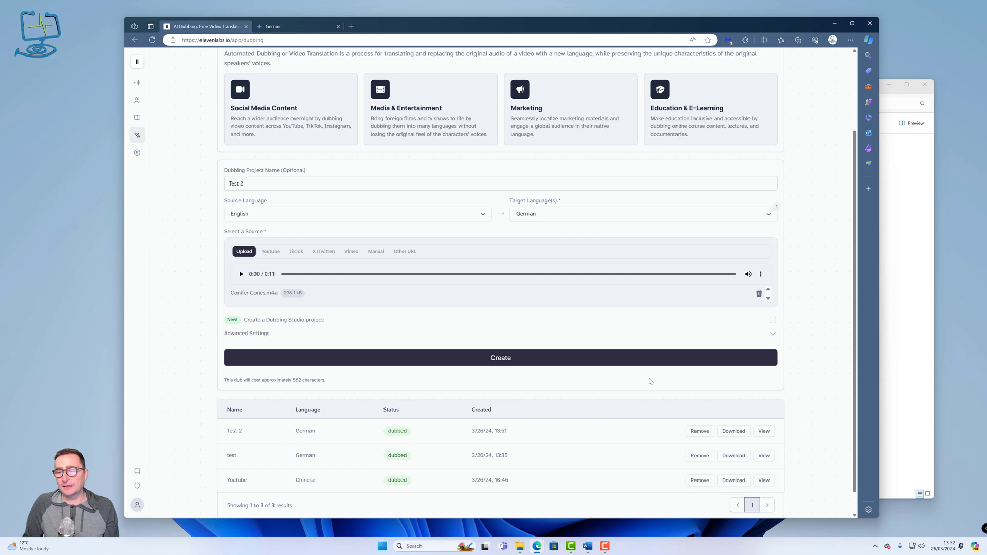
- Open the finished Test 2 dub, play its German audio, and close the details
{"action": "left_click", "coordinate": [764, 430]}
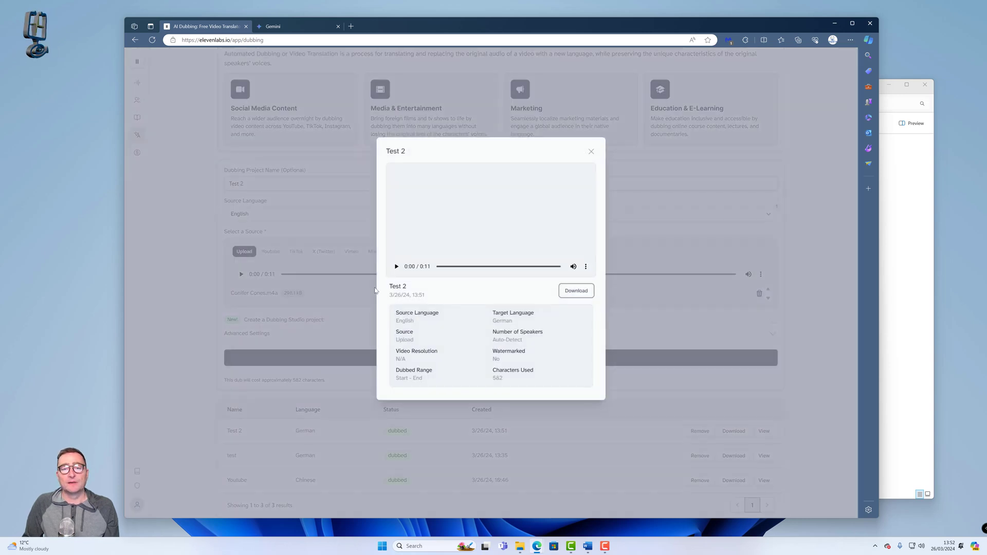
{"action": "left_click", "coordinate": [396, 266]}
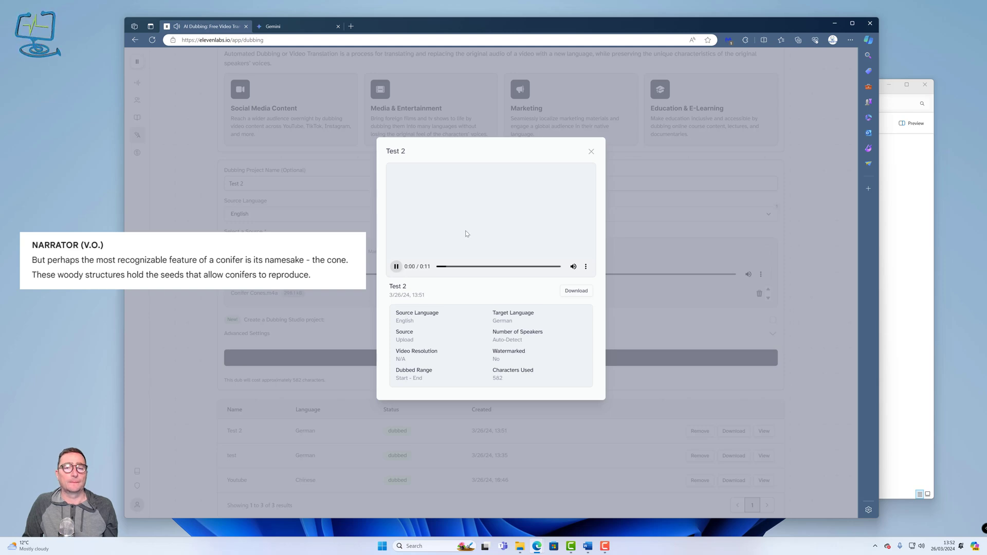
{"action": "left_click", "coordinate": [590, 152]}
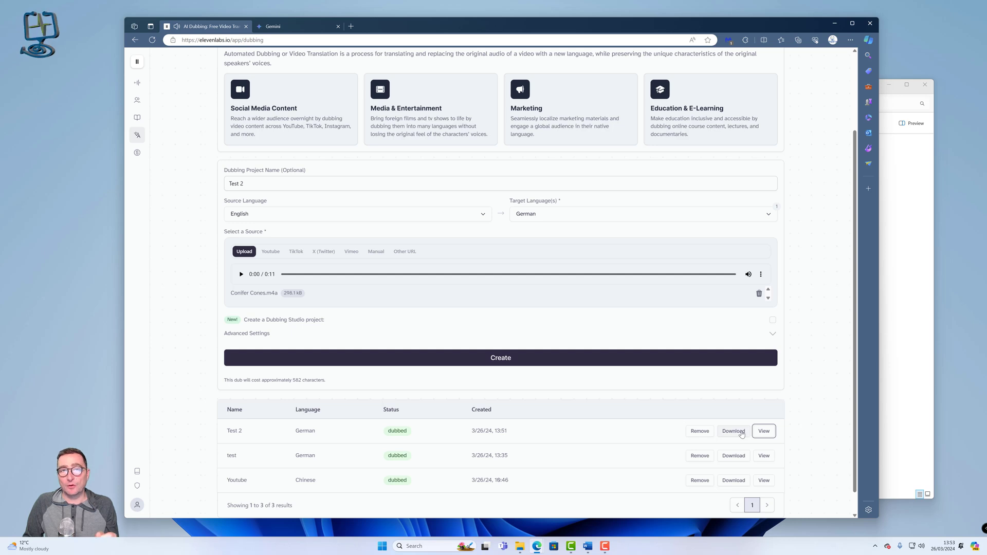
{"action": "scroll", "coordinate": [489, 352], "scroll_direction": "up", "scroll_amount": 2}
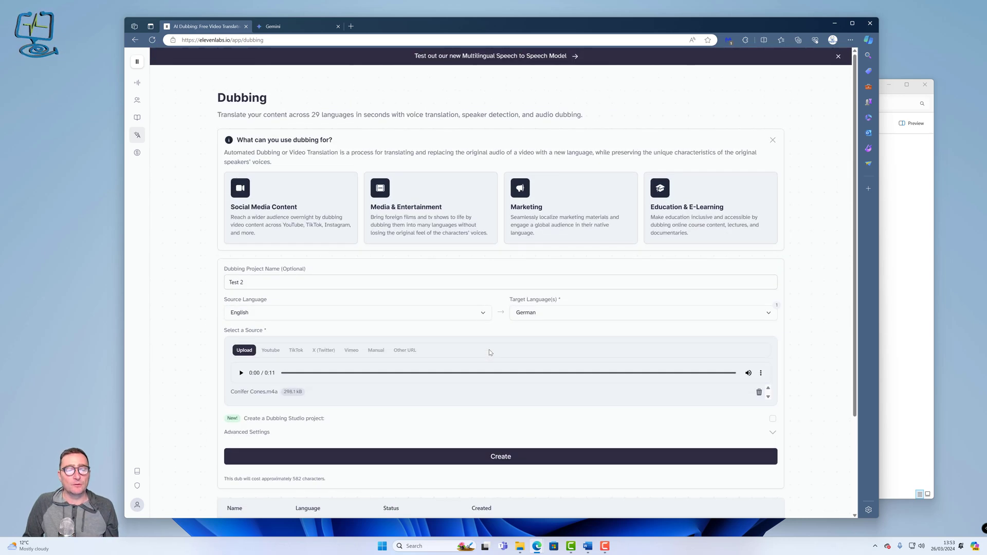